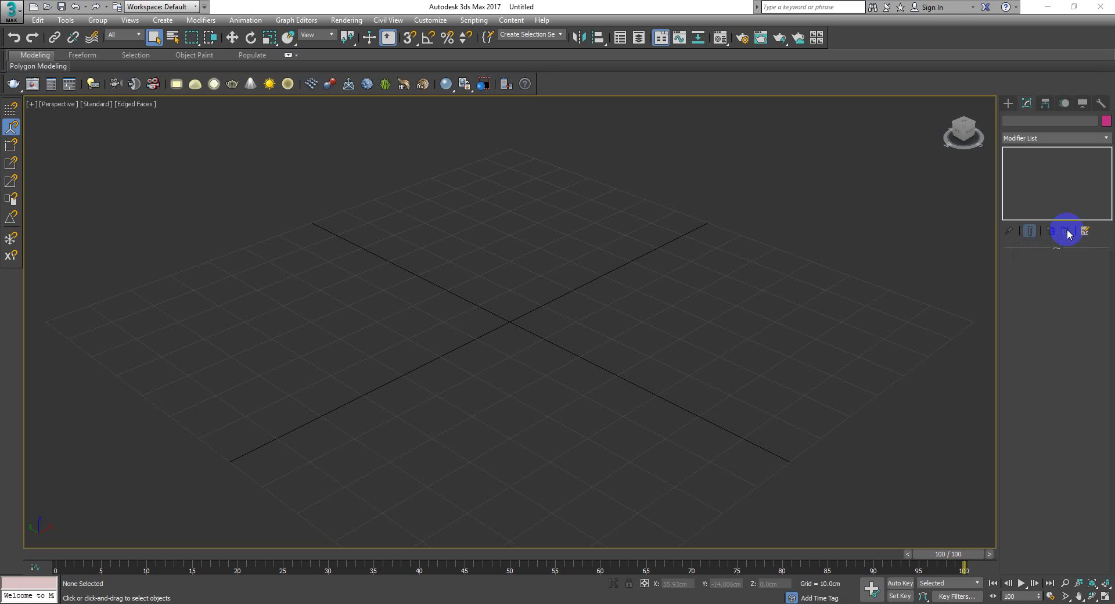
Drag out a new box in the viewport with the Box tool
left_click(1008, 103)
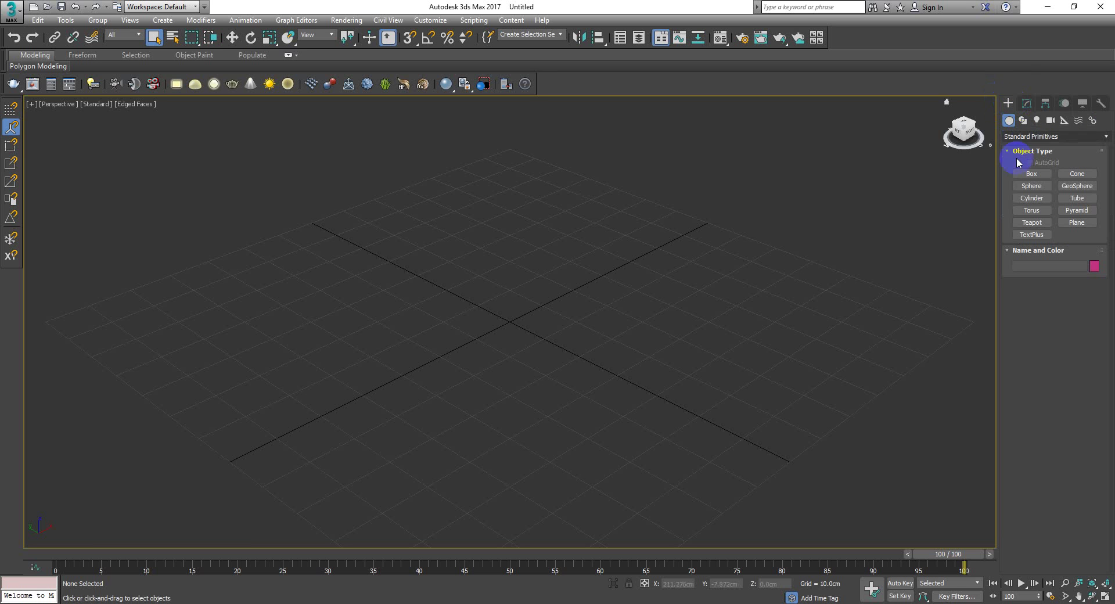
left_click(1032, 174)
left_click_drag(562, 212, 491, 451)
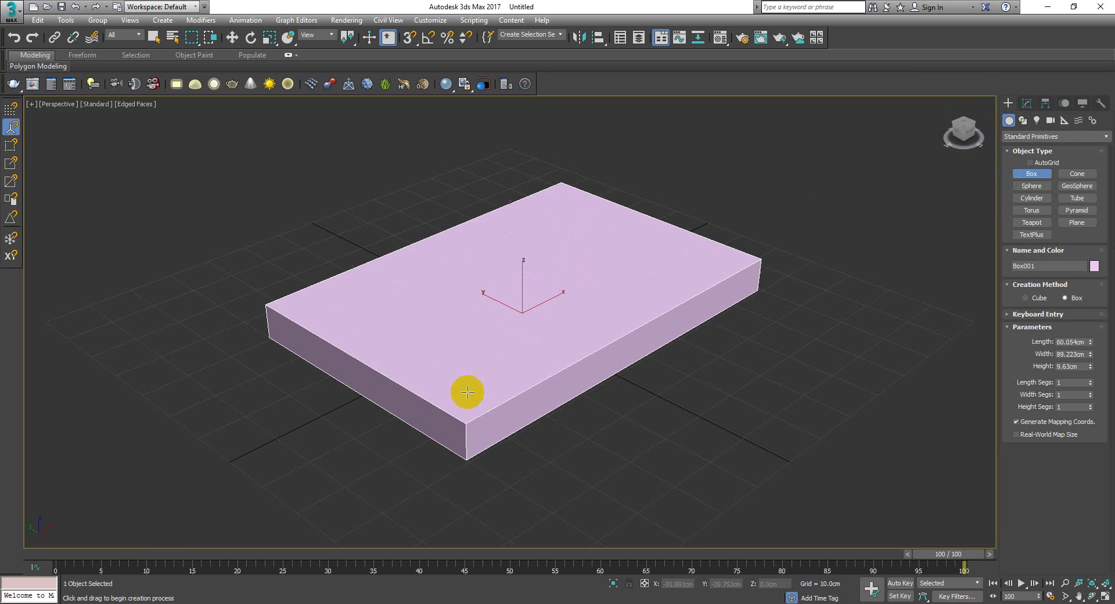
left_click(466, 315)
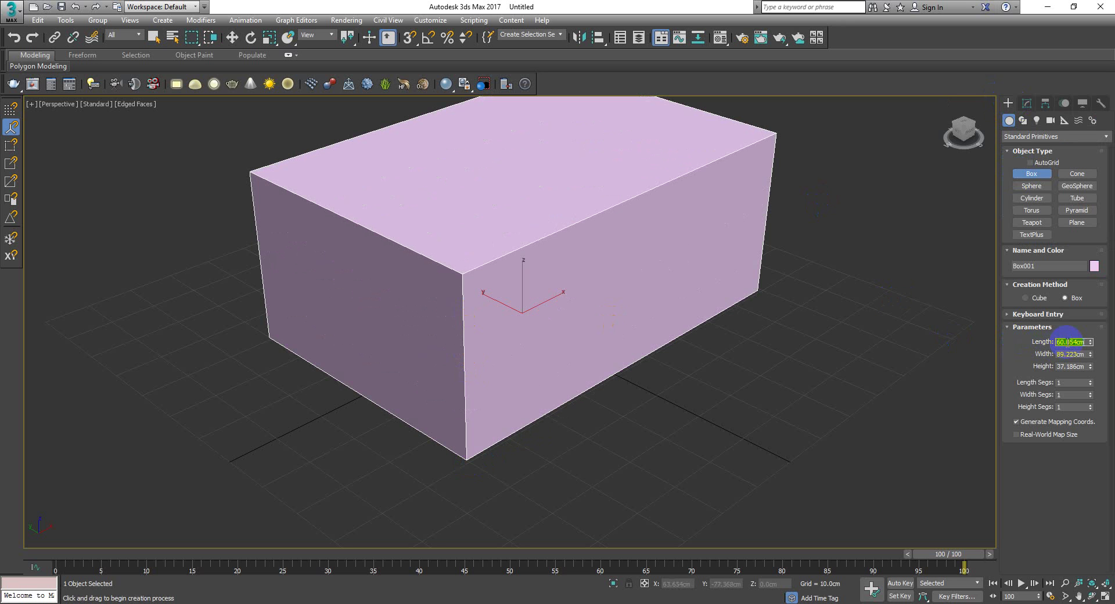
Set the box to 75 × 75 × 50 cm with 5 length, width and height segments
key("Tab")
type("75")
key("Tab")
type("50")
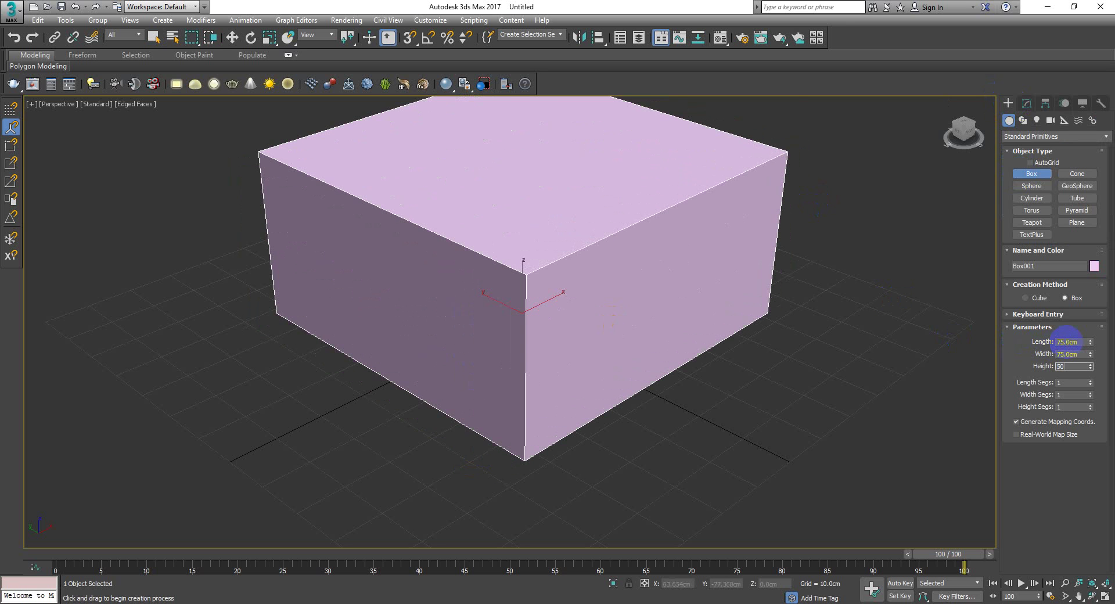
key("Tab")
key("Tab")
type("5")
key("Tab")
type("5")
key("Tab")
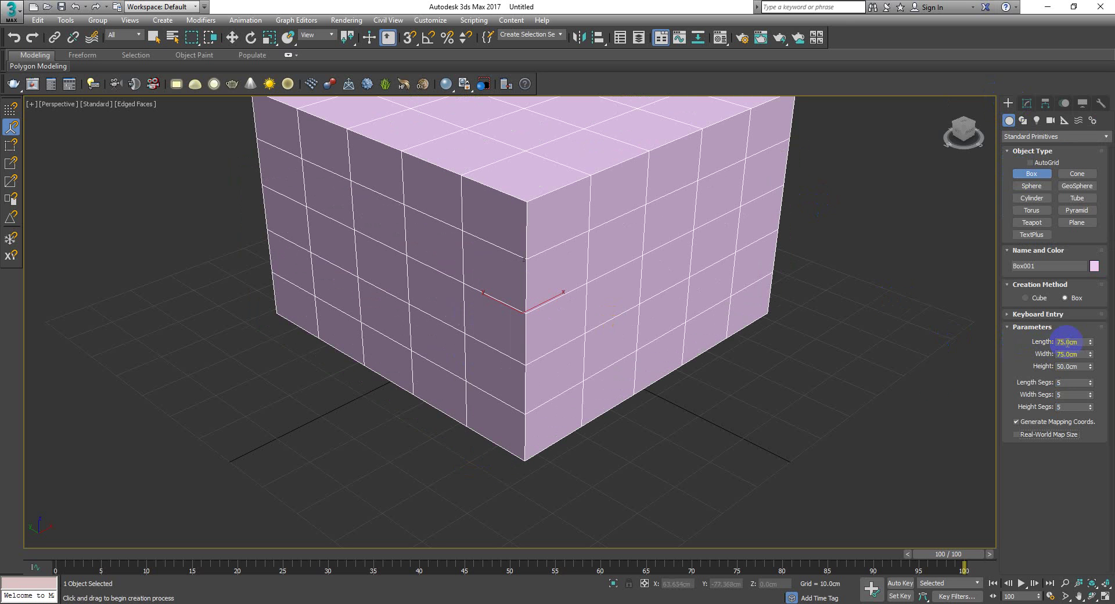
middle_click_drag(557, 314, 555, 356)
scroll(560, 334, "down", 2)
Convert the box to an Editable Poly
scroll(547, 322, "down", 1)
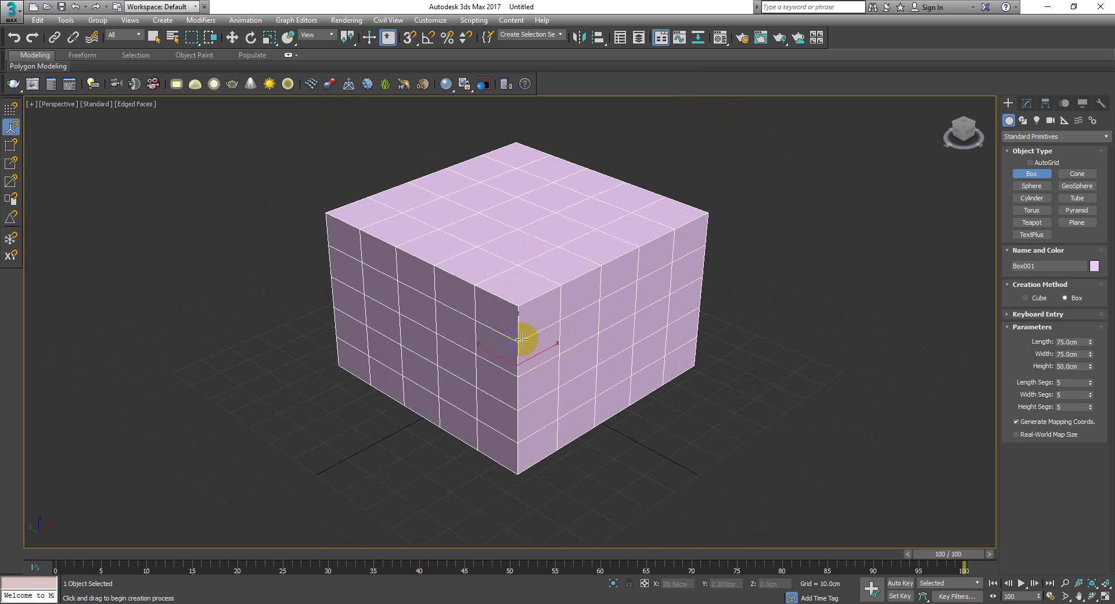
right_click(528, 329)
right_click(523, 319)
mouse_move(557, 443)
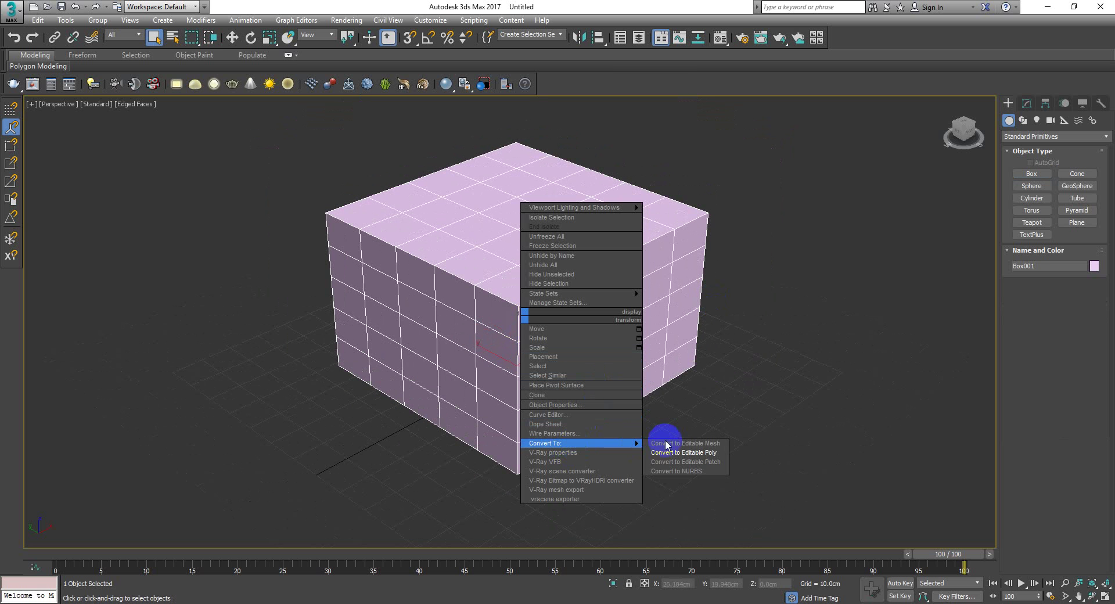
left_click(678, 452)
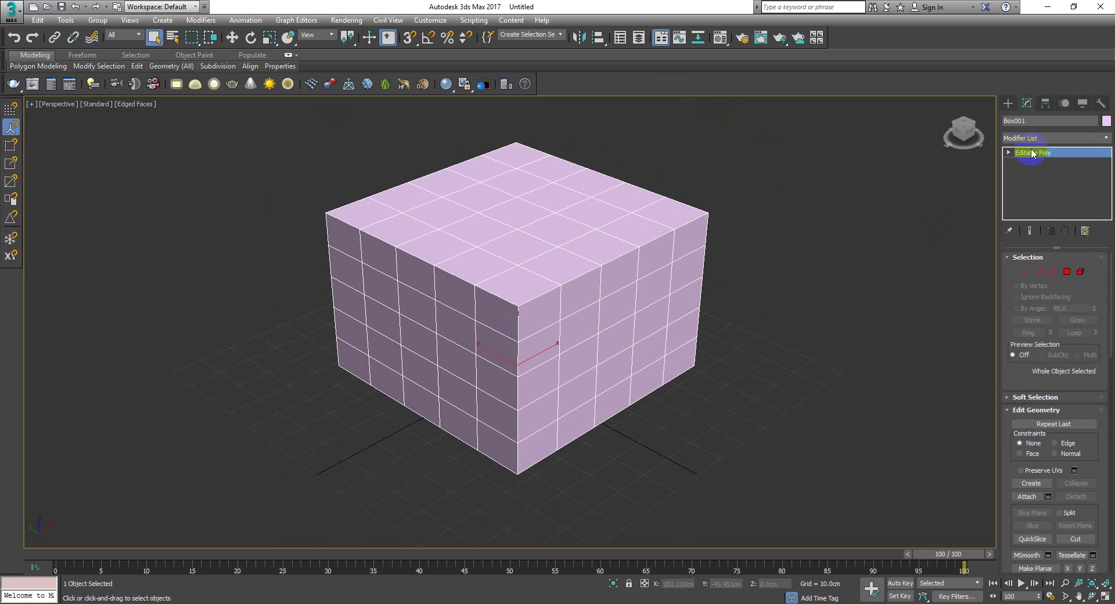
Select the nine centre top polygons and extrude them 25 cm
left_click(1066, 272)
left_click(529, 217)
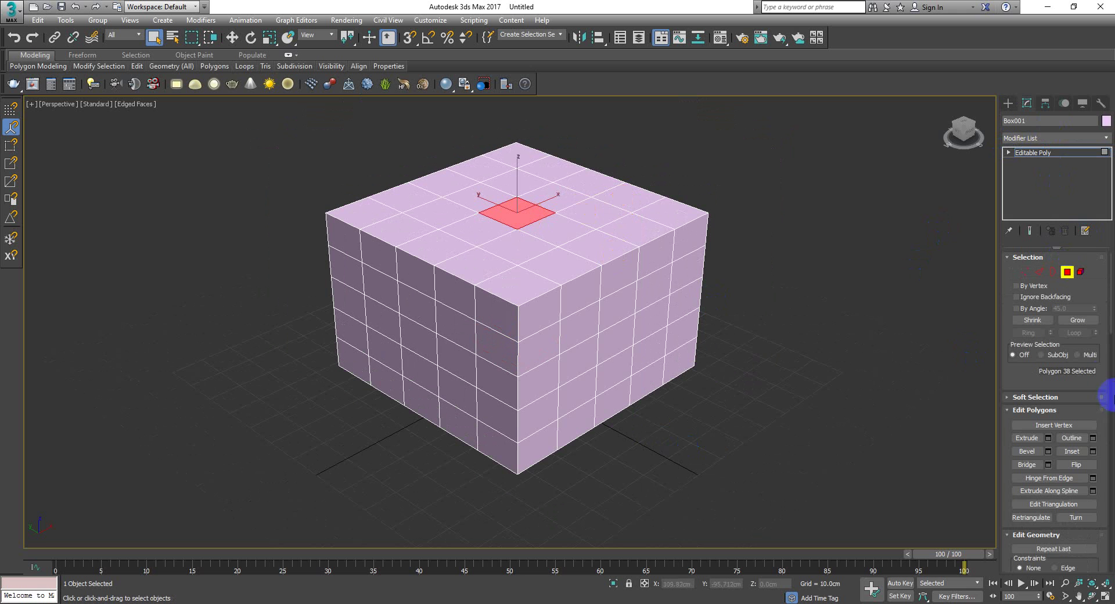
left_click(1078, 320)
left_click(1048, 438)
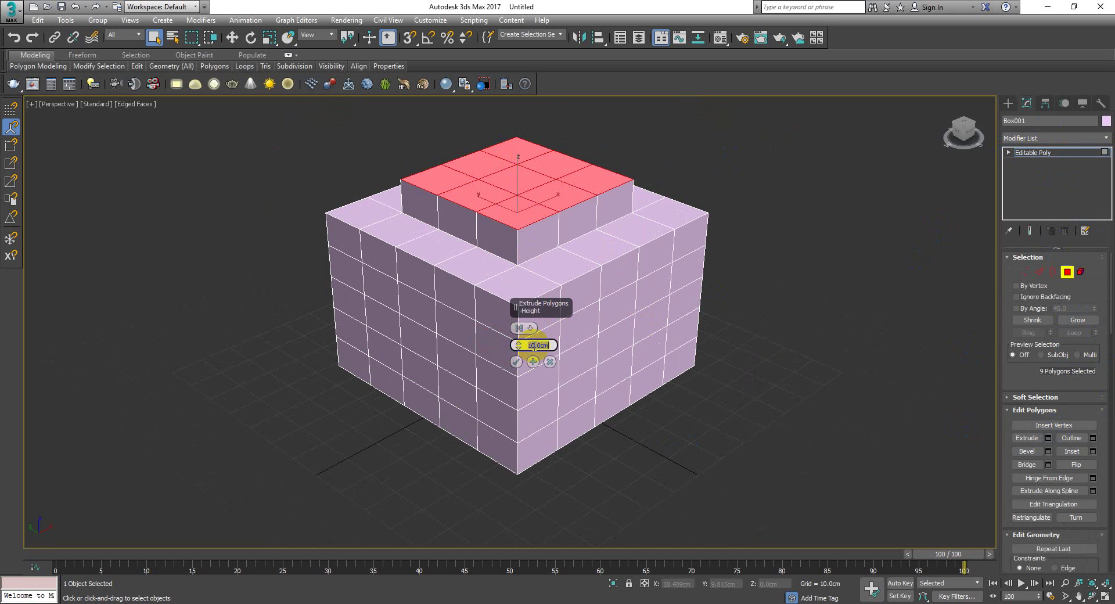
type("25")
key("Return")
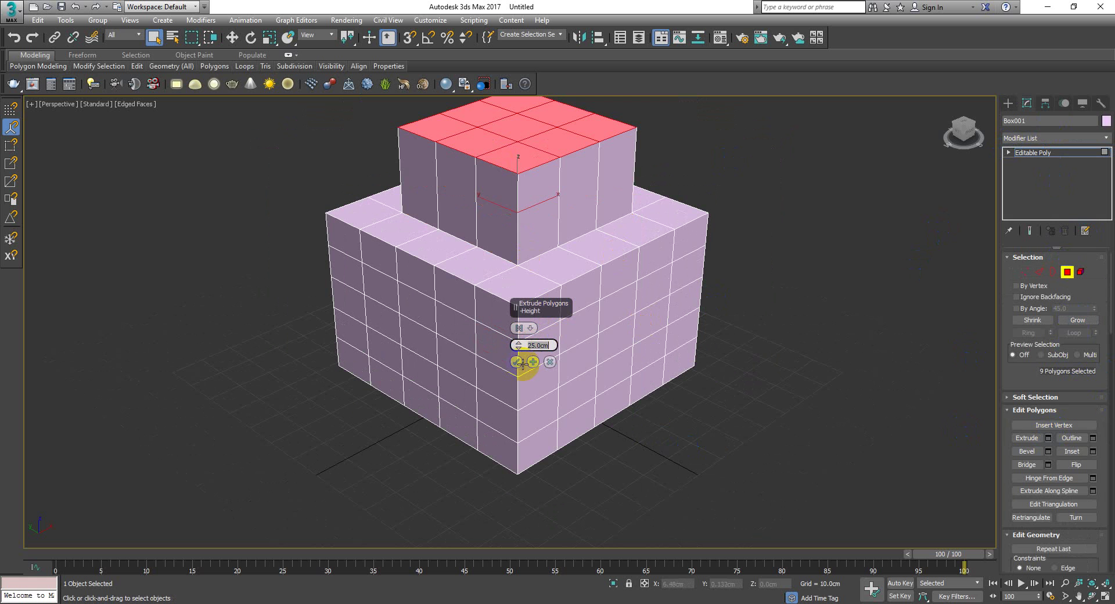
left_click(516, 363)
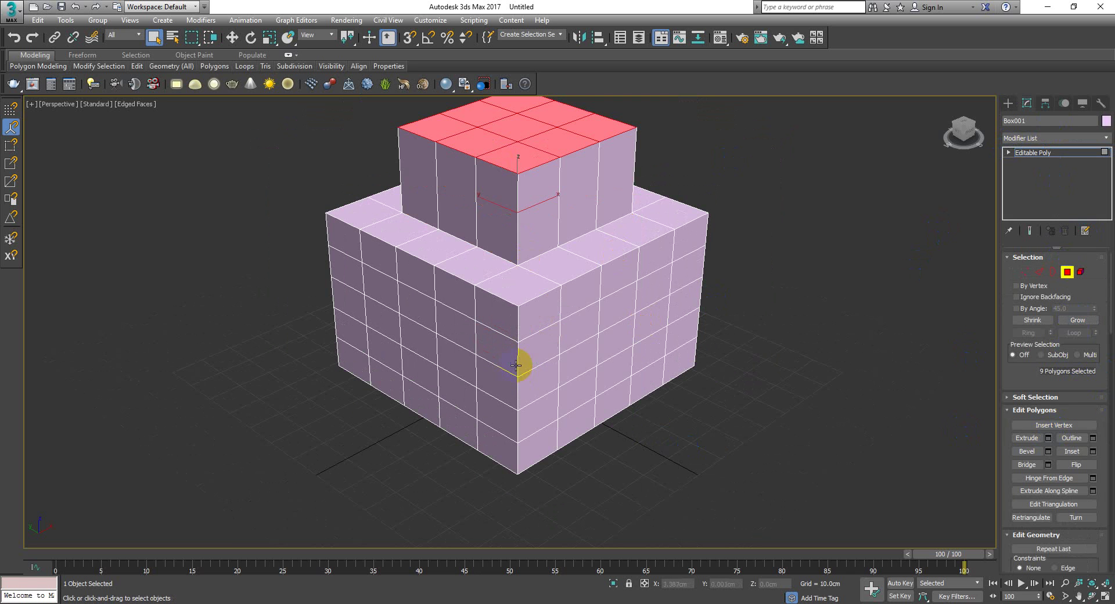
middle_click_drag(523, 372, 418, 381, "alt")
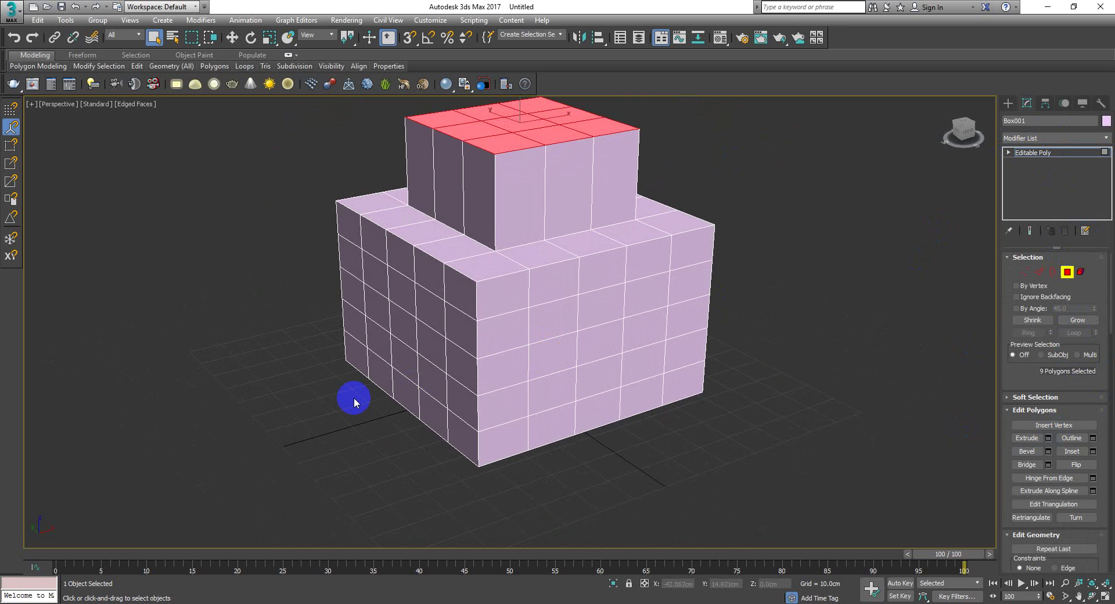
Scroll the Modify panel to the Polygon: Material IDs and Smoothing Groups rollouts
scroll(1055, 453, "down", 4)
scroll(1055, 453, "down", 7)
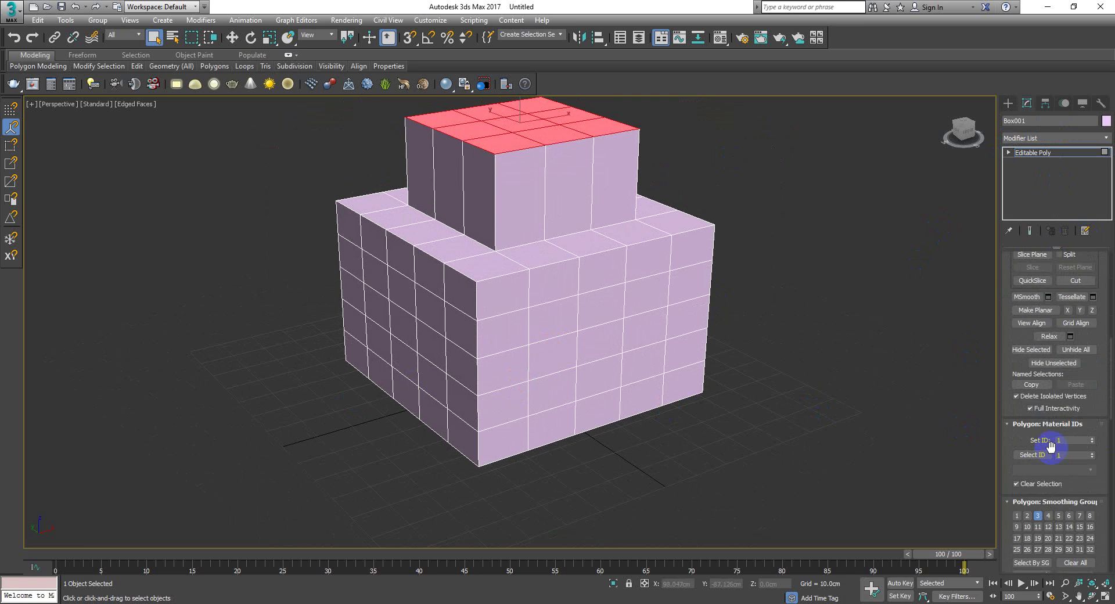
scroll(1040, 447, "down", 5)
scroll(1048, 442, "down", 5)
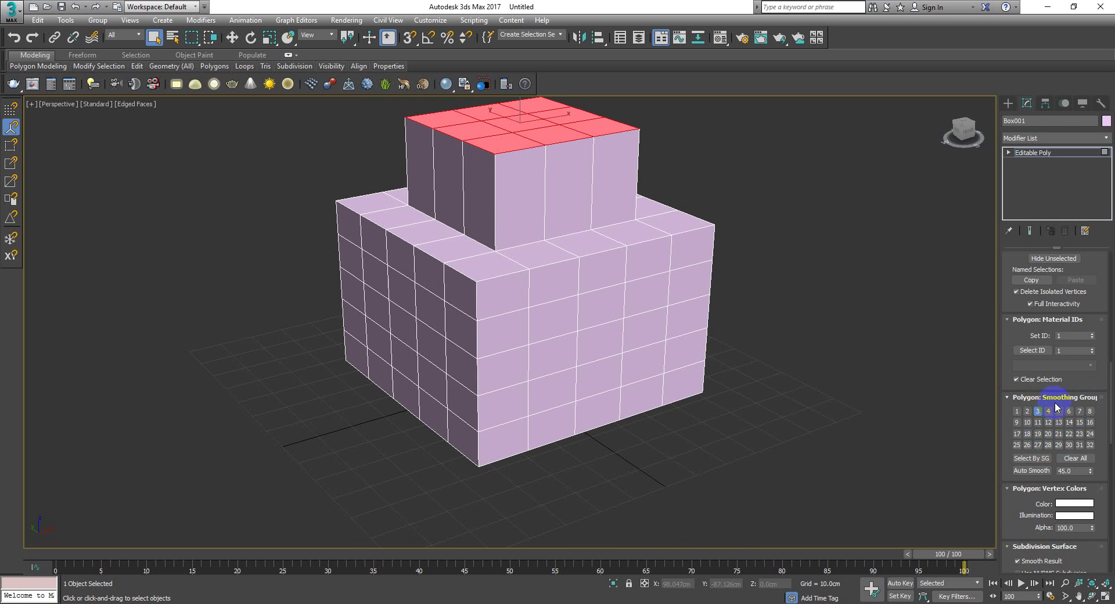
scroll(1057, 413, "up", 1)
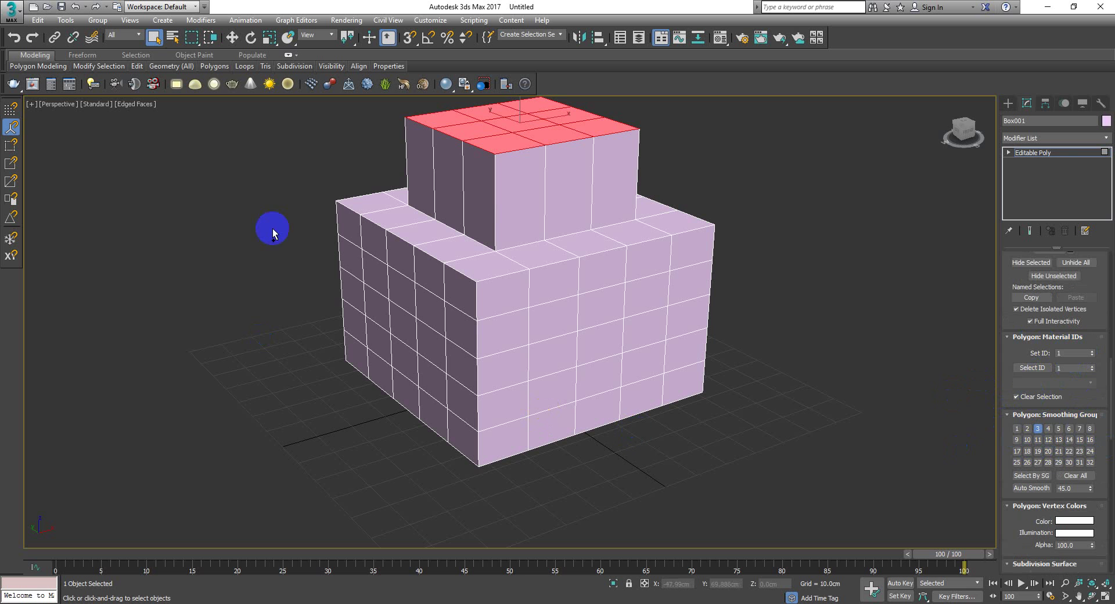
Select every polygon of Box001 by double-clicking the mesh
left_click(601, 265)
left_click(543, 316)
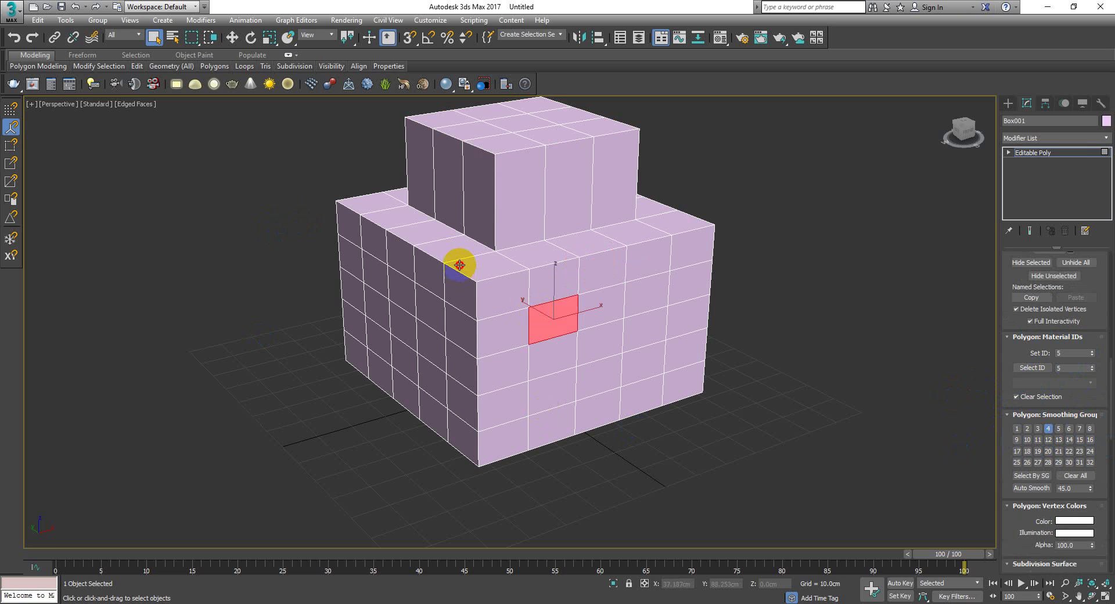
left_click(470, 265)
left_click(490, 220)
left_click(511, 209)
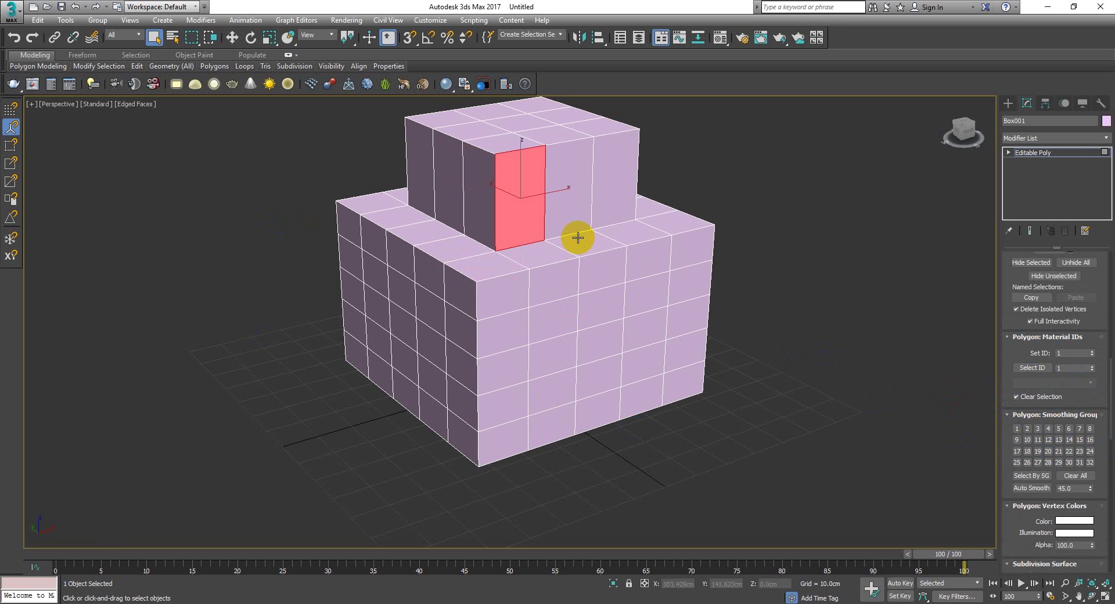
left_click(539, 318)
left_click(544, 333)
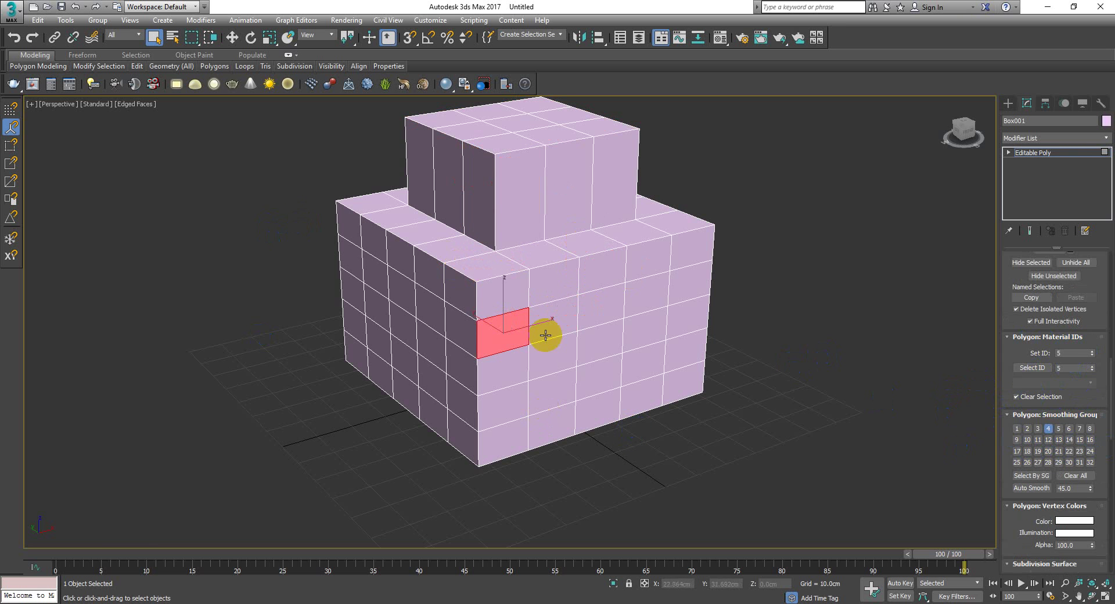
double_click(563, 281)
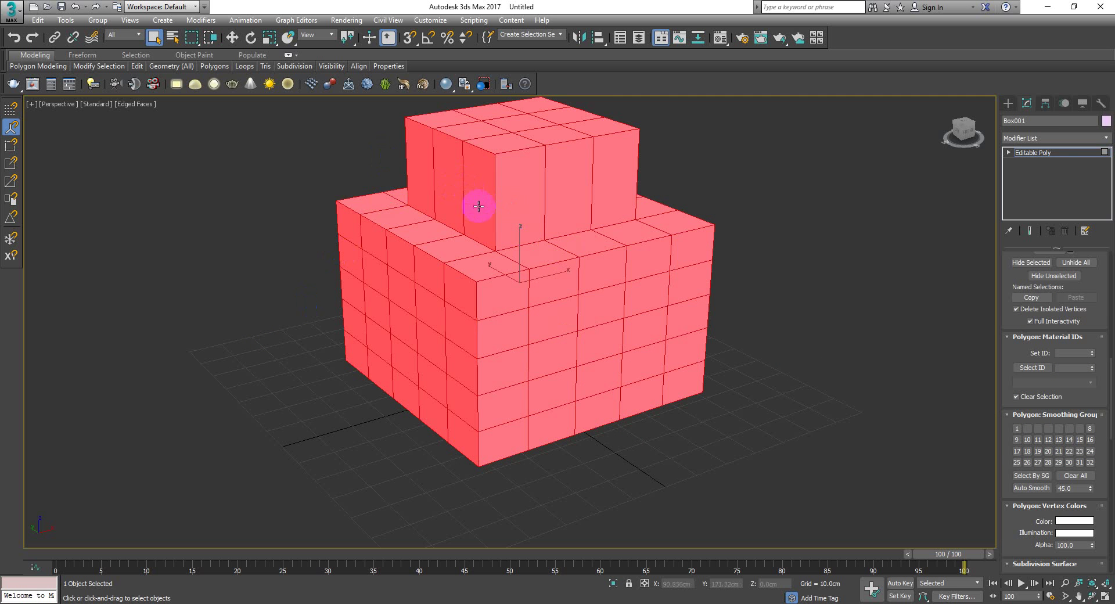
mouse_move(481, 206)
middle_mouse_down("alt")
mouse_move(568, 233)
mouse_move(675, 215)
mouse_move(518, 236)
mouse_move(565, 240)
middle_mouse_up("alt")
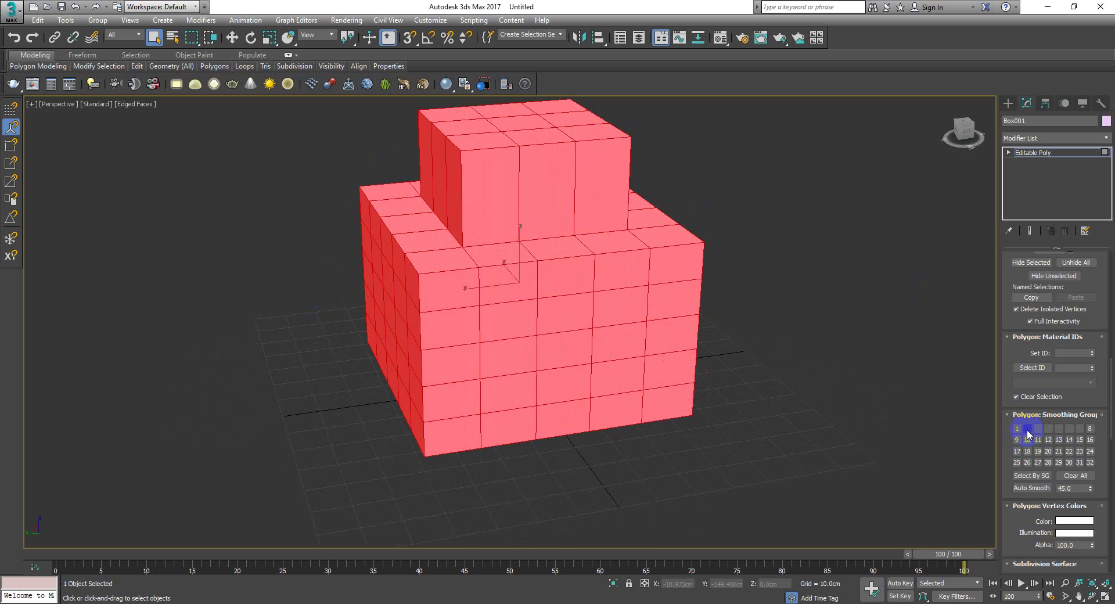
Clear the smoothing groups on all polygons, then deselect them
left_click(1059, 430)
left_click(1088, 463)
left_click(875, 277)
middle_click_drag(786, 253, 869, 342)
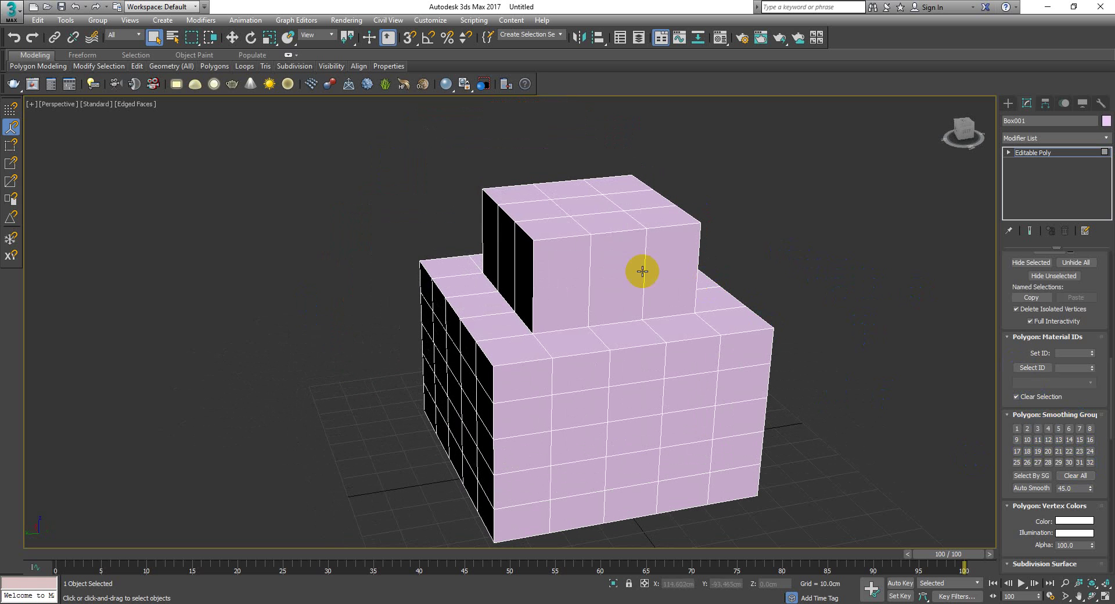
Pick one top polygon of the raised block and Grow it to all nine top faces
left_click(597, 207)
scroll(1031, 363, "up", 3)
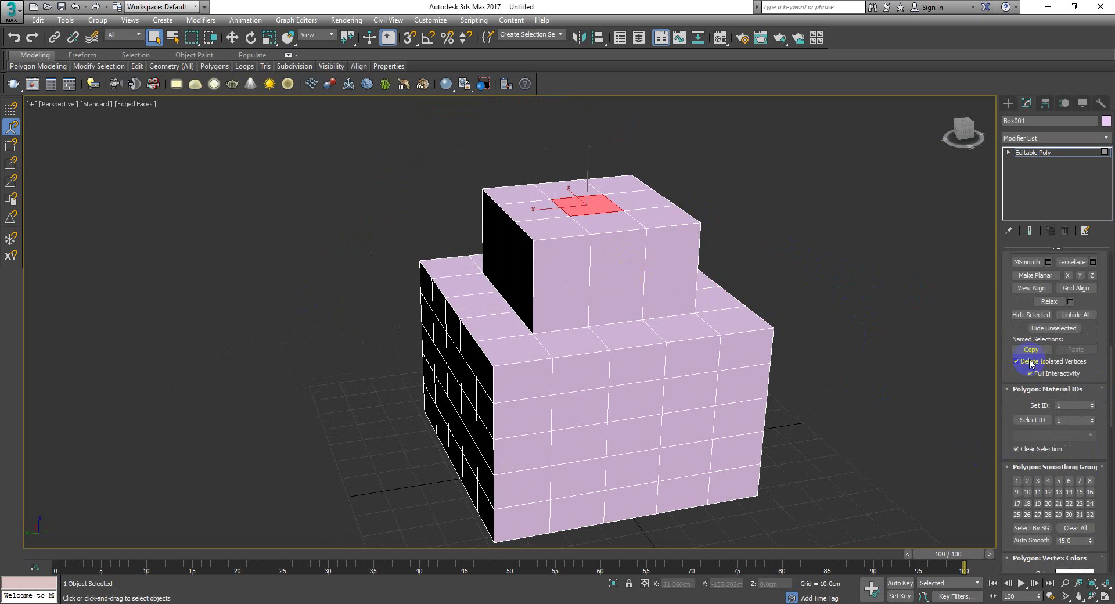
scroll(1031, 363, "up", 5)
scroll(1046, 348, "up", 5)
scroll(1052, 325, "up", 5)
scroll(1071, 290, "up", 5)
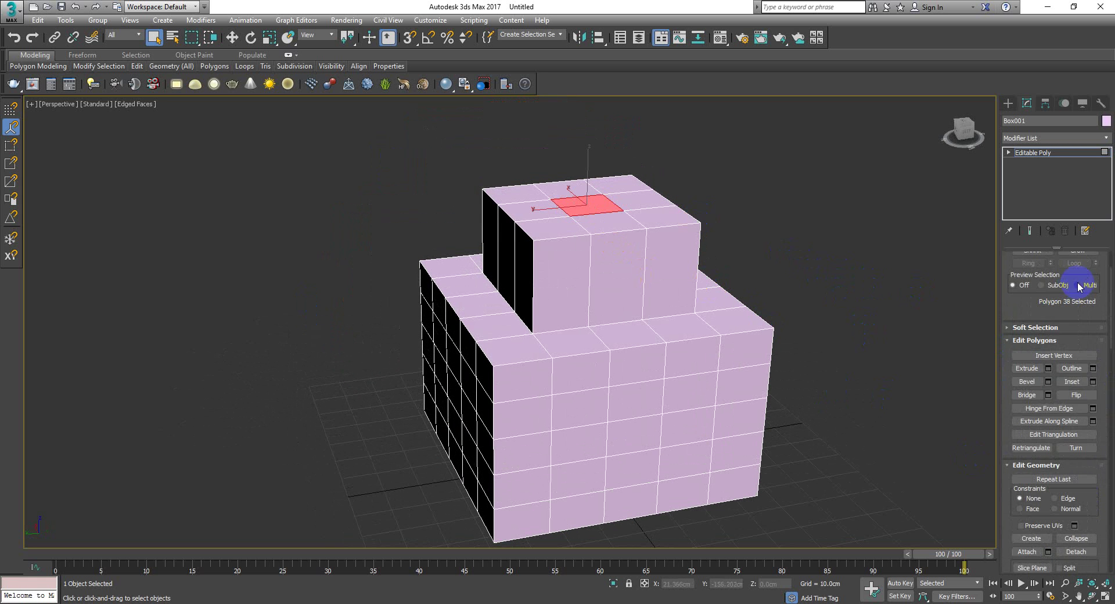
scroll(1079, 286, "up", 2)
scroll(1084, 296, "up", 2)
left_click(1078, 320)
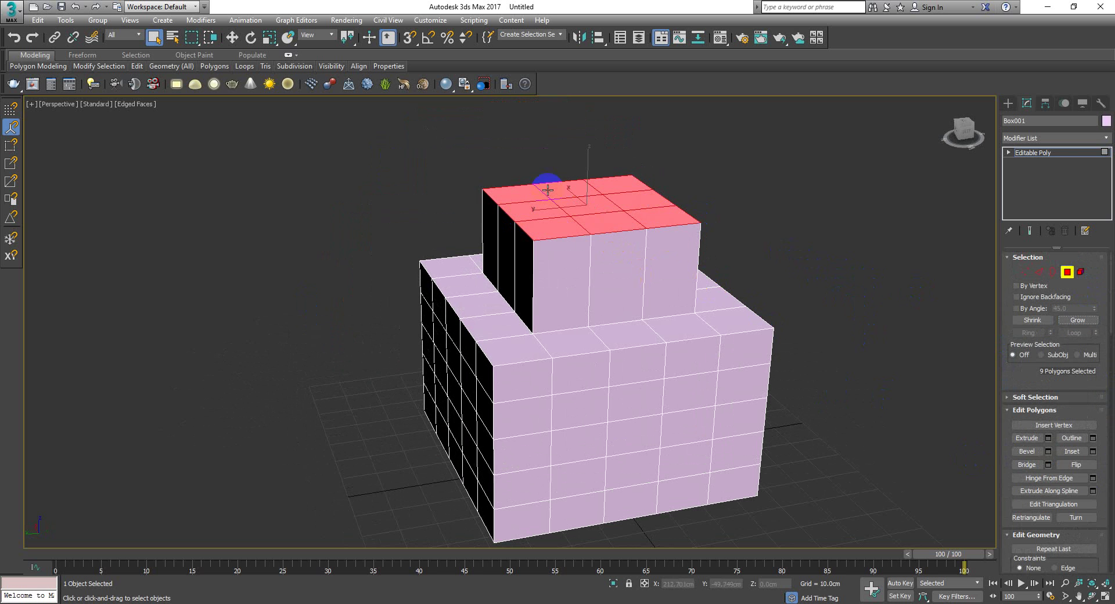
scroll(1078, 460, "down", 5)
Assign the block's nine top faces to smoothing group 1
scroll(1078, 467, "down", 4)
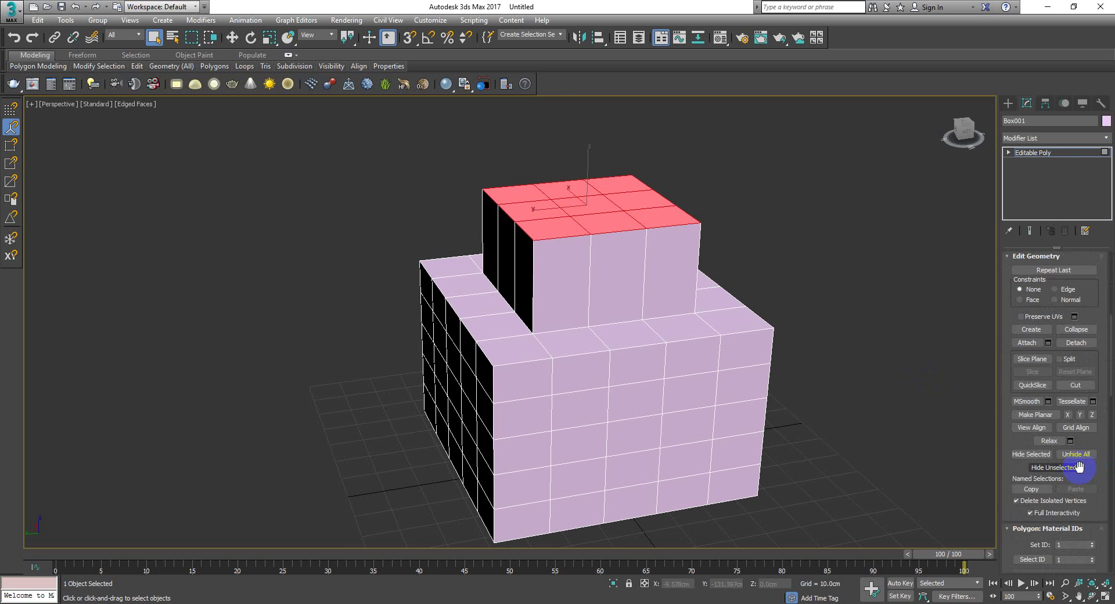
scroll(1079, 466, "down", 4)
left_click(1018, 499)
Box-select the block's sides and the base's top faces and assign smoothing group 2
middle_click_drag(876, 440, 848, 413, "alt")
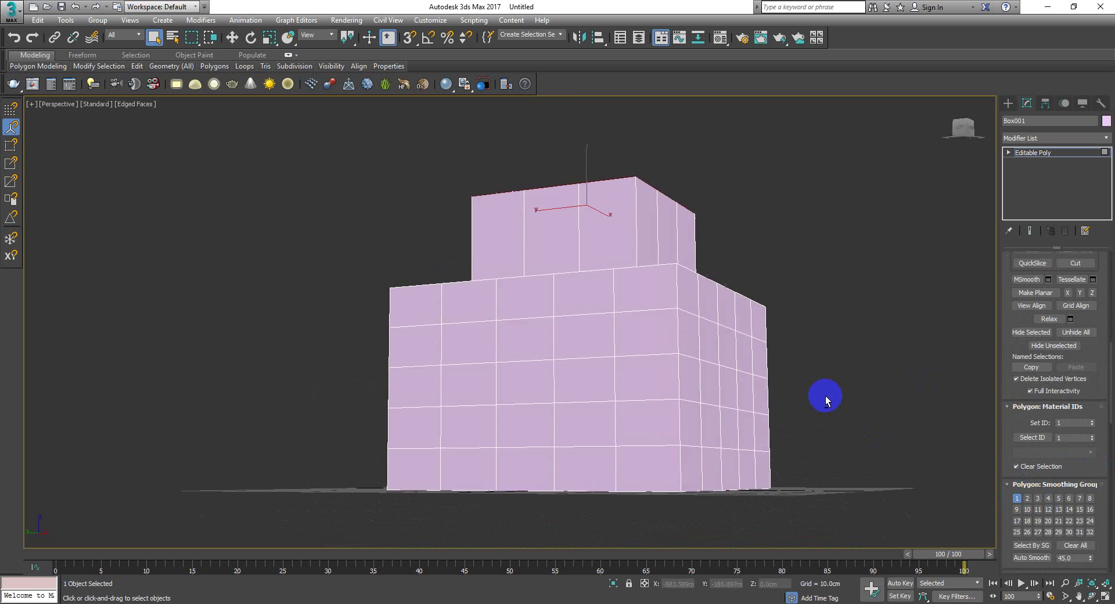
left_click_drag(748, 231, 392, 319)
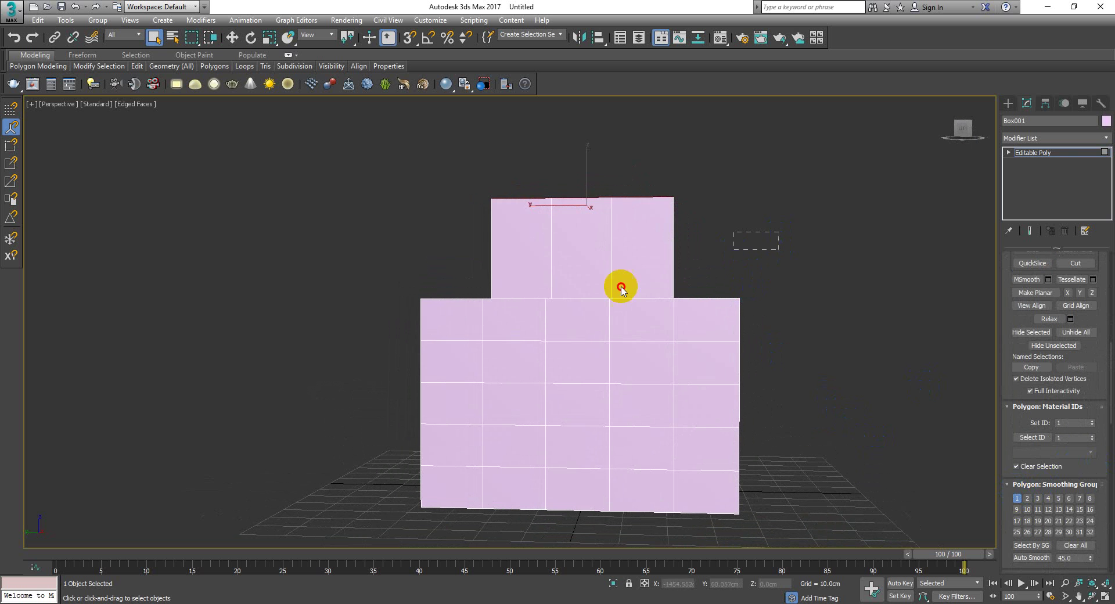
left_click_drag(338, 408, 889, 307, "alt")
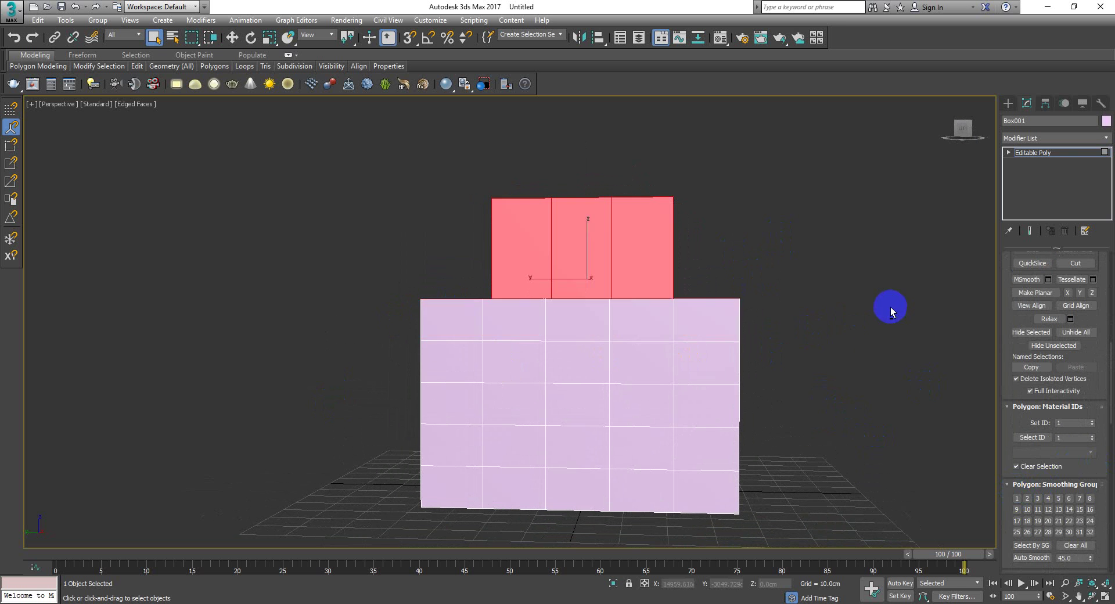
mouse_move(889, 307)
middle_mouse_down("alt")
mouse_move(625, 346)
mouse_move(469, 333)
mouse_move(581, 337)
middle_mouse_up("alt")
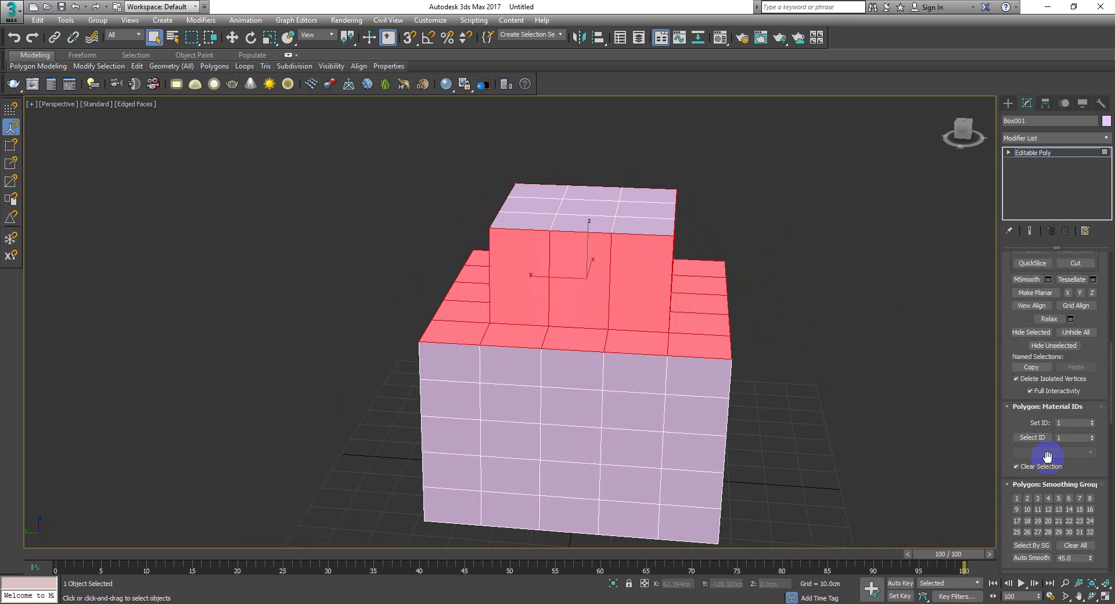
left_click(1029, 497)
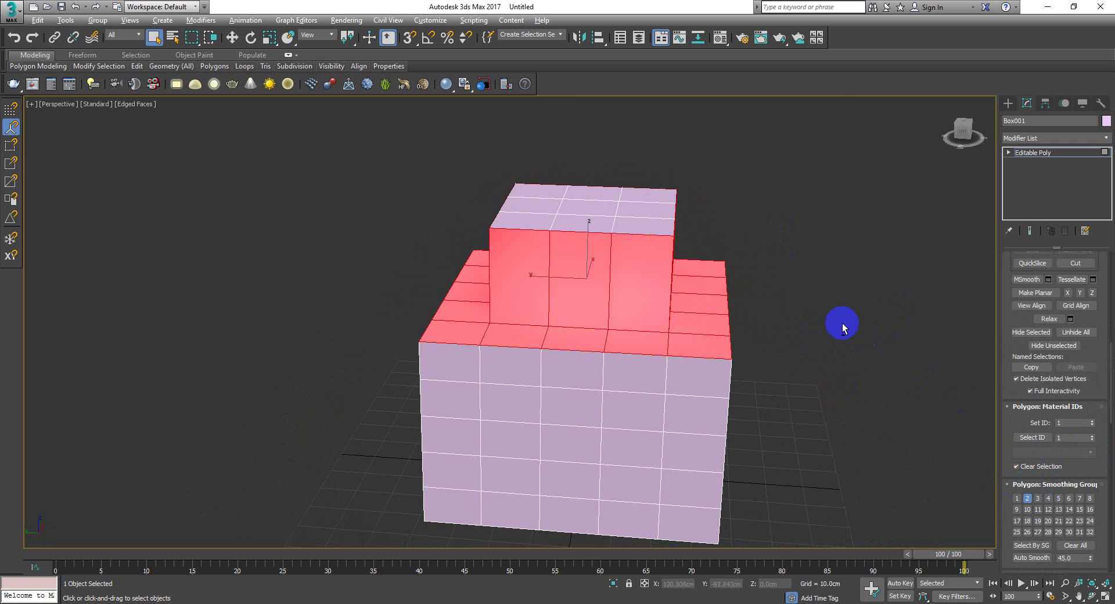
mouse_move(842, 327)
middle_mouse_down("alt")
mouse_move(751, 342)
mouse_move(473, 236)
middle_mouse_up("alt")
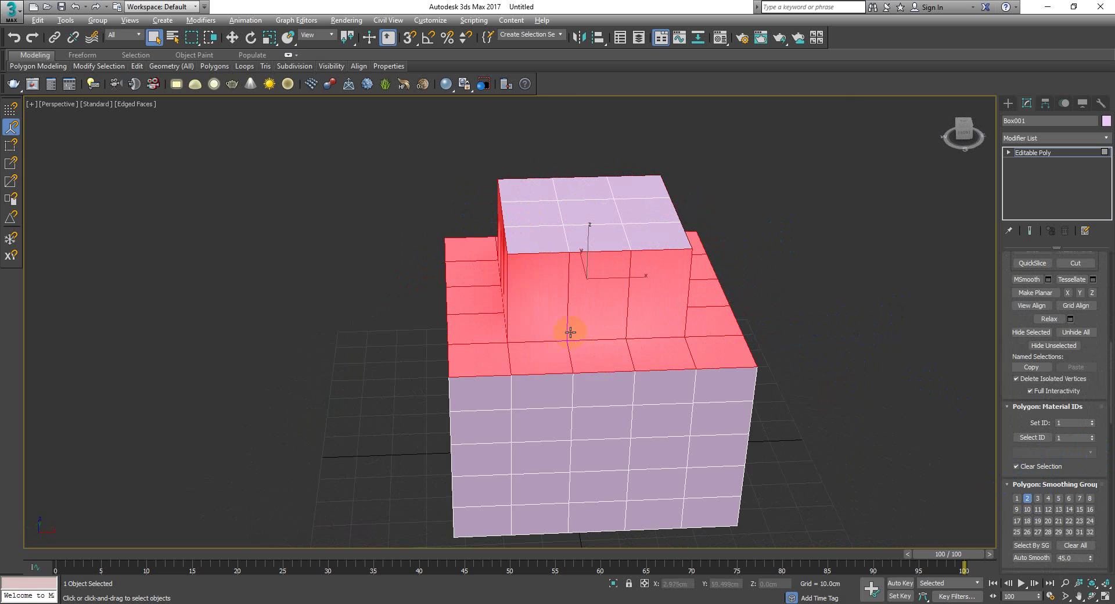
Box-select the lower box's side faces and assign them to smoothing group 3
middle_click_drag(571, 332, 570, 270, "alt")
mouse_move(482, 320)
middle_mouse_down("alt")
mouse_move(573, 335)
mouse_move(587, 308)
middle_mouse_up("alt")
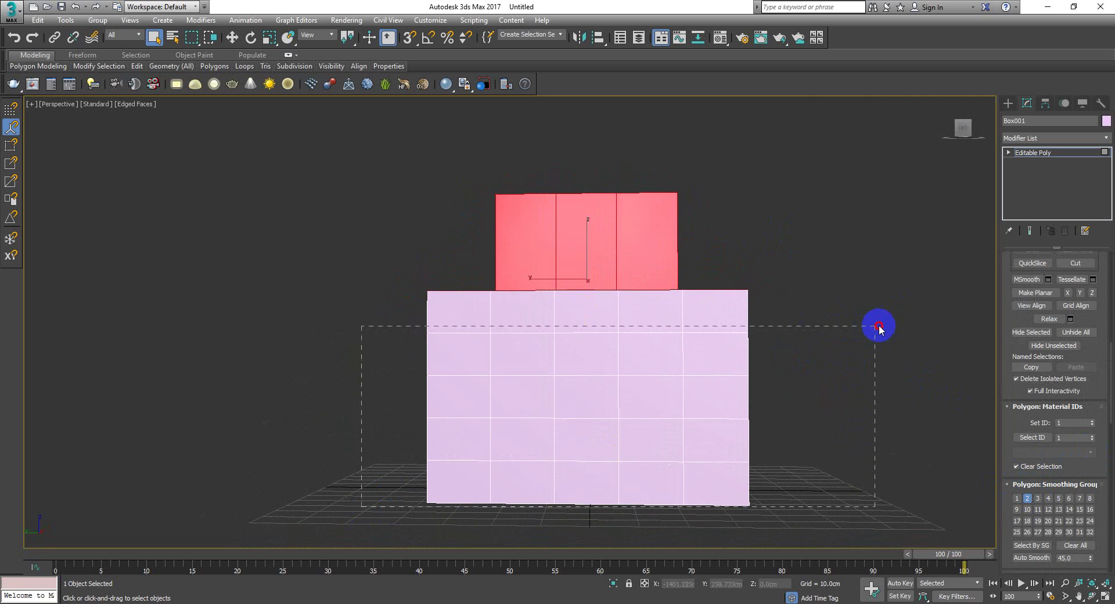
left_click_drag(391, 510, 886, 324)
mouse_move(705, 362)
middle_mouse_down("alt")
mouse_move(558, 381)
mouse_move(874, 429)
middle_mouse_up("alt")
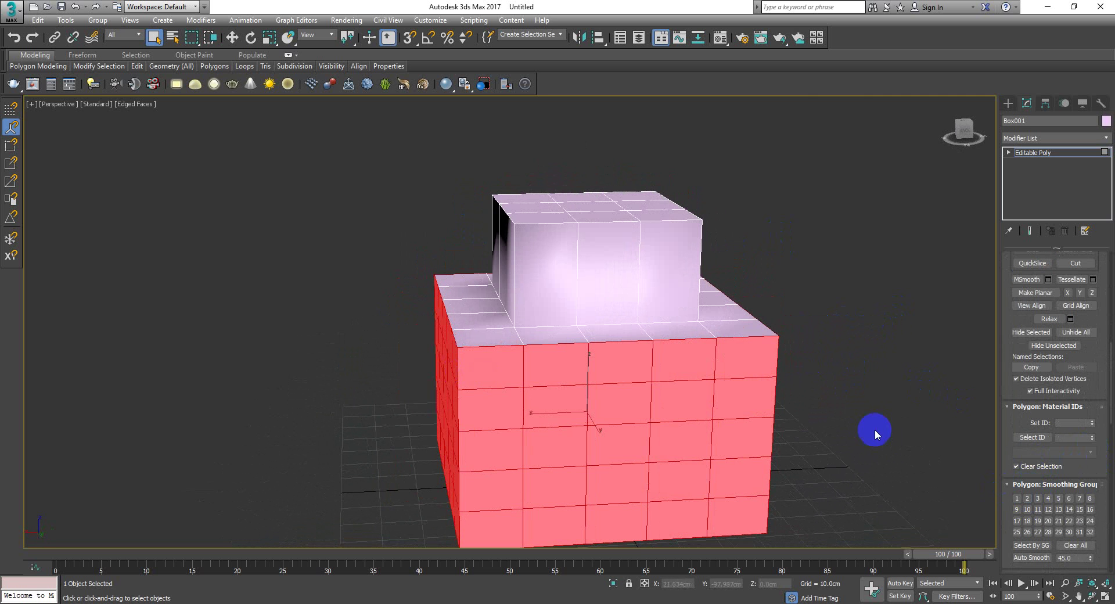
left_click(1039, 499)
Return to the Editable Poly top level and browse the Modifier List for TurboSmooth
middle_click_drag(883, 479, 661, 512, "alt")
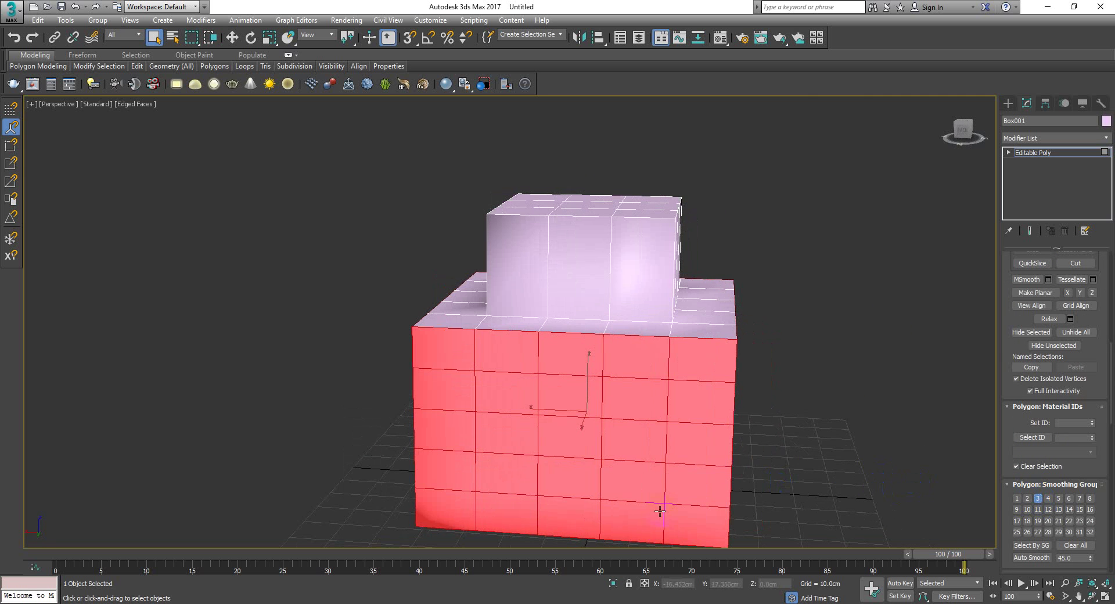
middle_click_drag(685, 362, 617, 333, "alt")
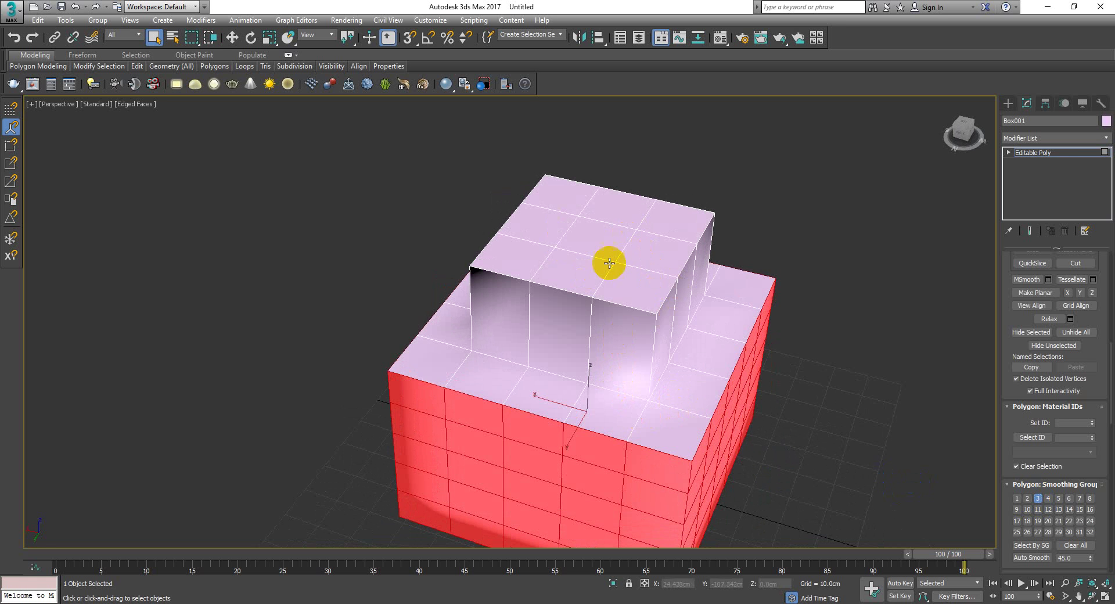
scroll(647, 285, "down", 4)
middle_click_drag(692, 305, 721, 302, "alt")
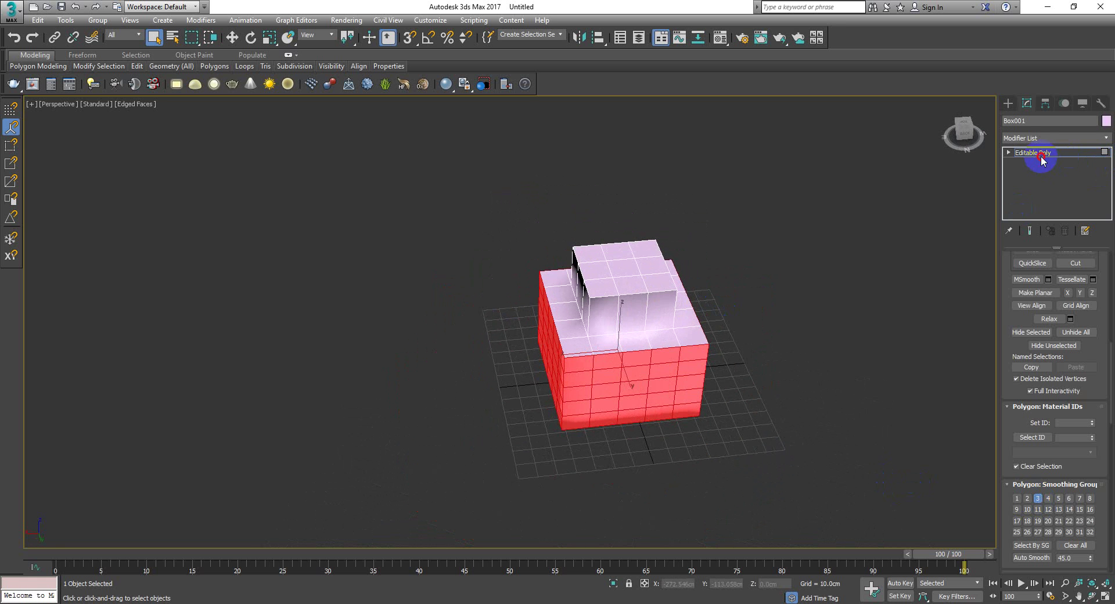
left_click(1040, 153)
left_click(1008, 138)
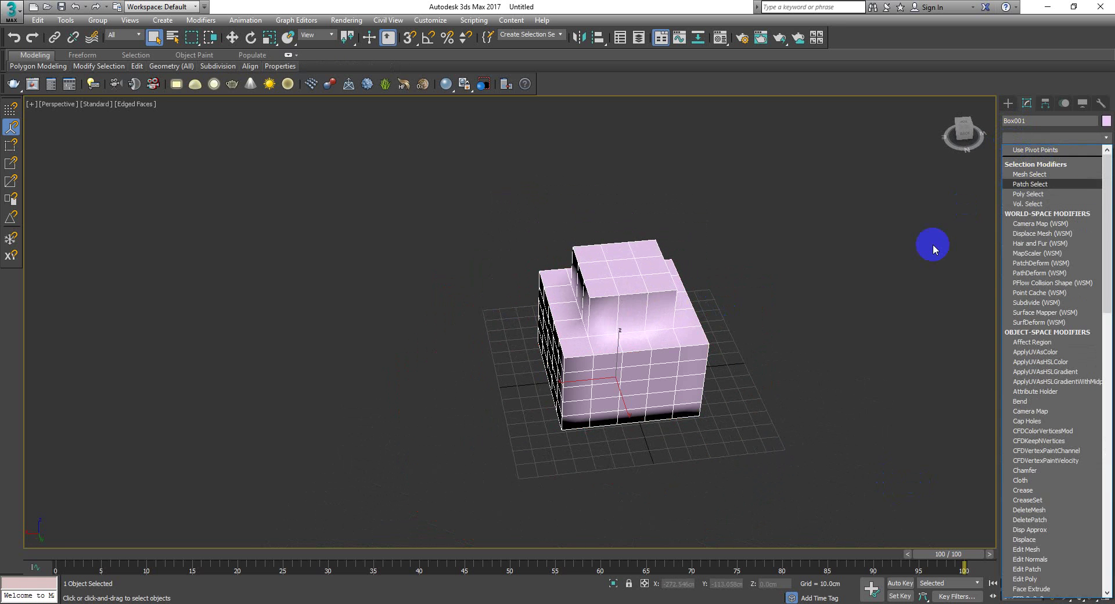
left_click_drag(1107, 232, 1108, 318)
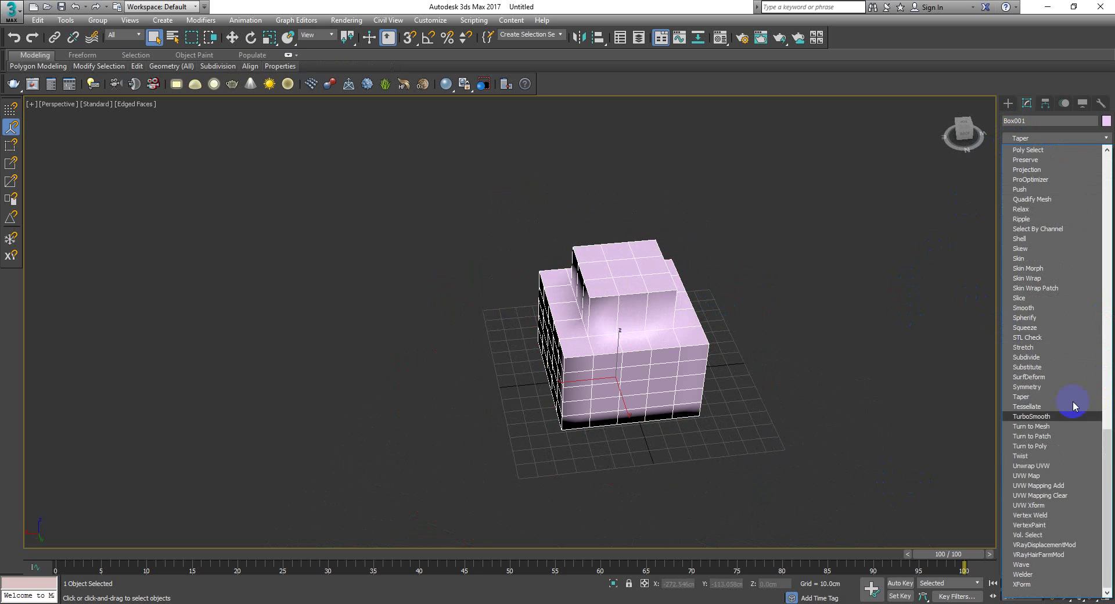
Add TurboSmooth to Box001 and raise its Iterations from 1 to 3
left_click(1023, 417)
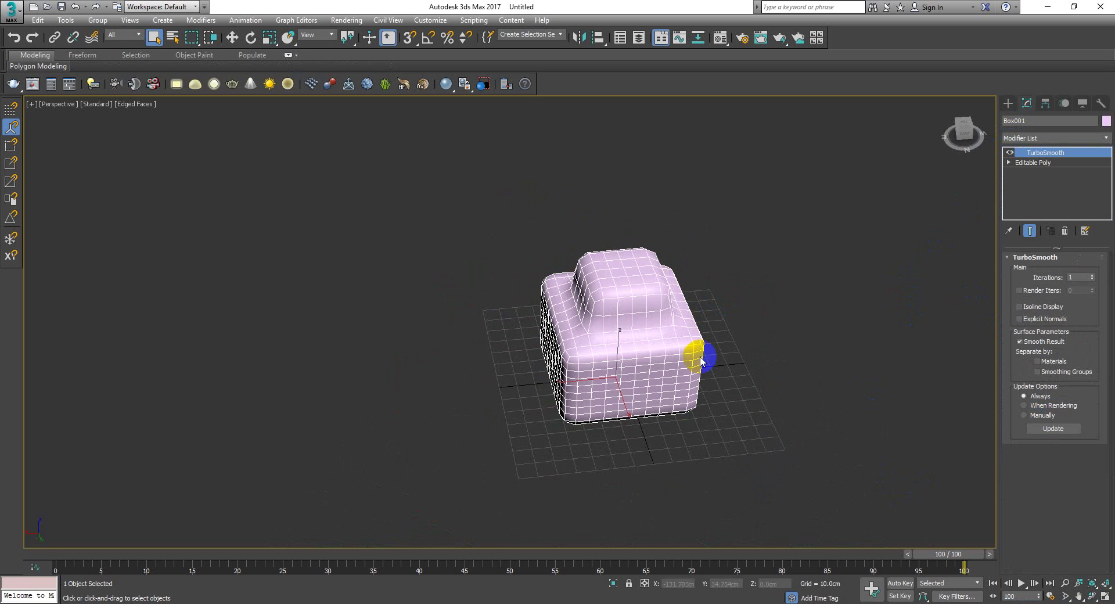
scroll(656, 334, "up", 5)
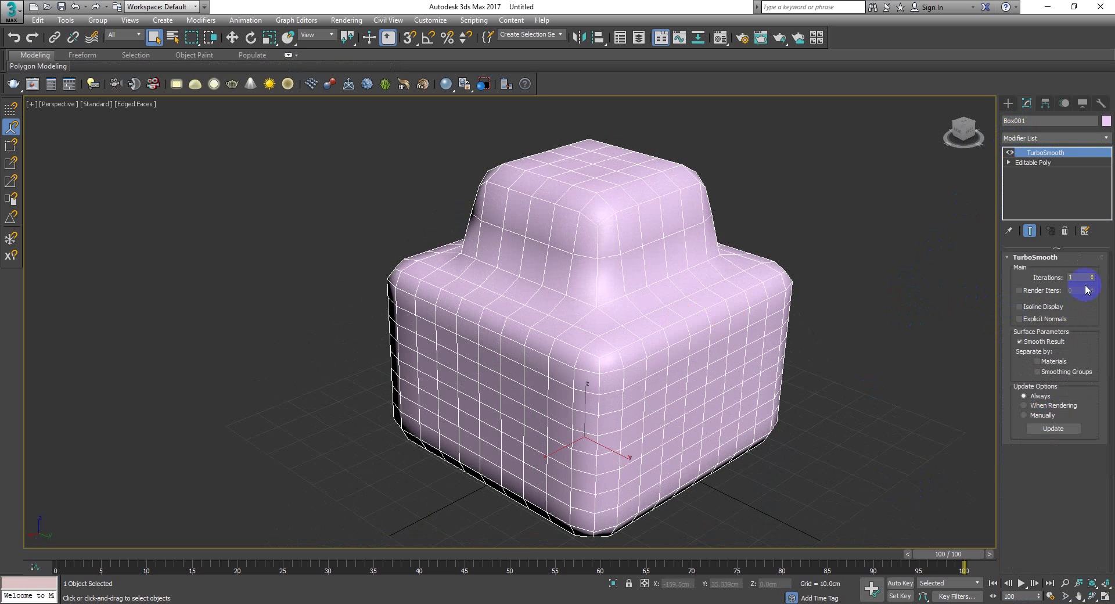
left_click(1093, 277)
left_click(1092, 278)
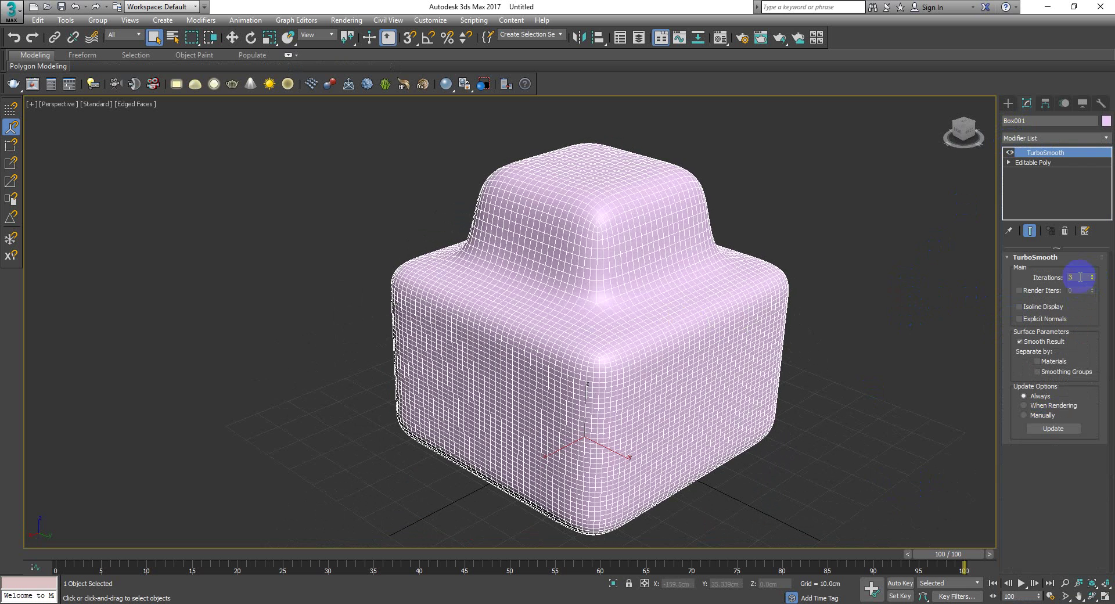
scroll(809, 293, "down", 4)
middle_click_drag(653, 308, 646, 310)
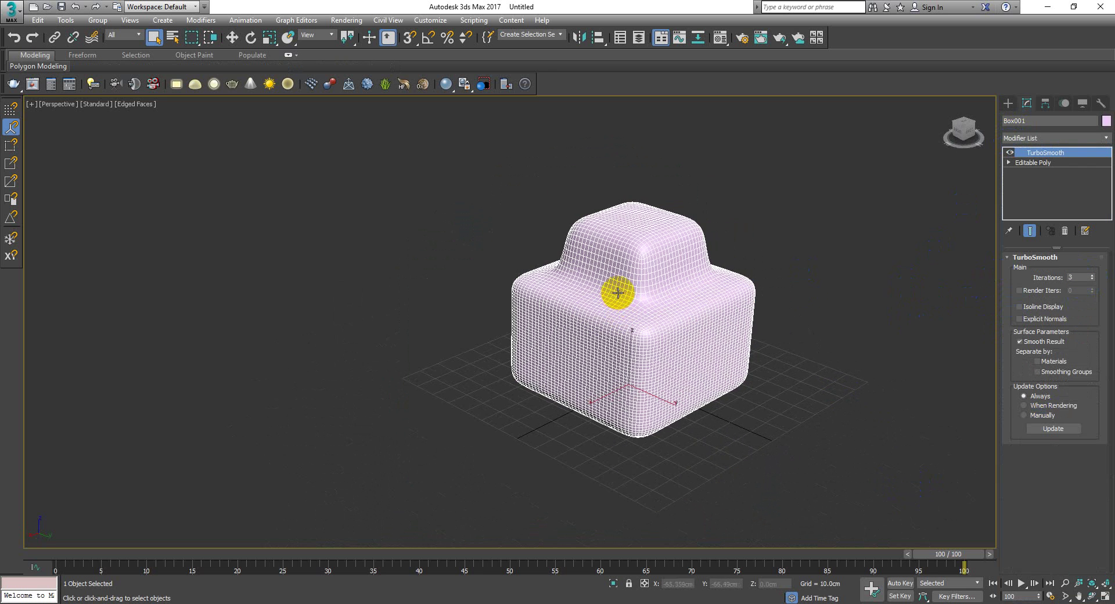
scroll(618, 293, "up", 2)
scroll(647, 291, "up", 3)
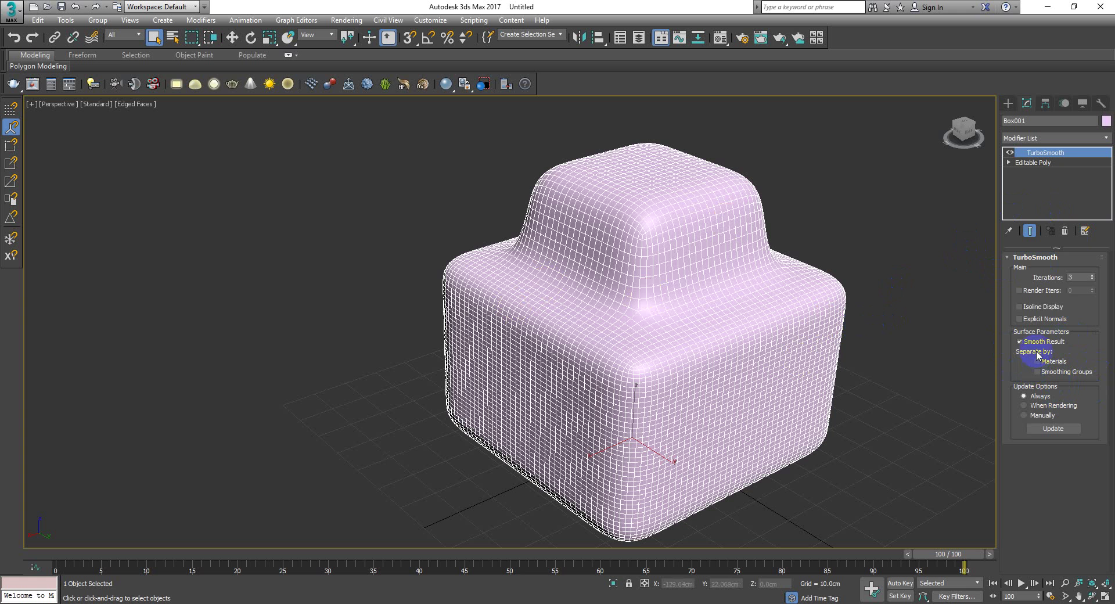
Check Separate by Smoothing Groups in TurboSmooth's Surface Parameters
left_click(1040, 374)
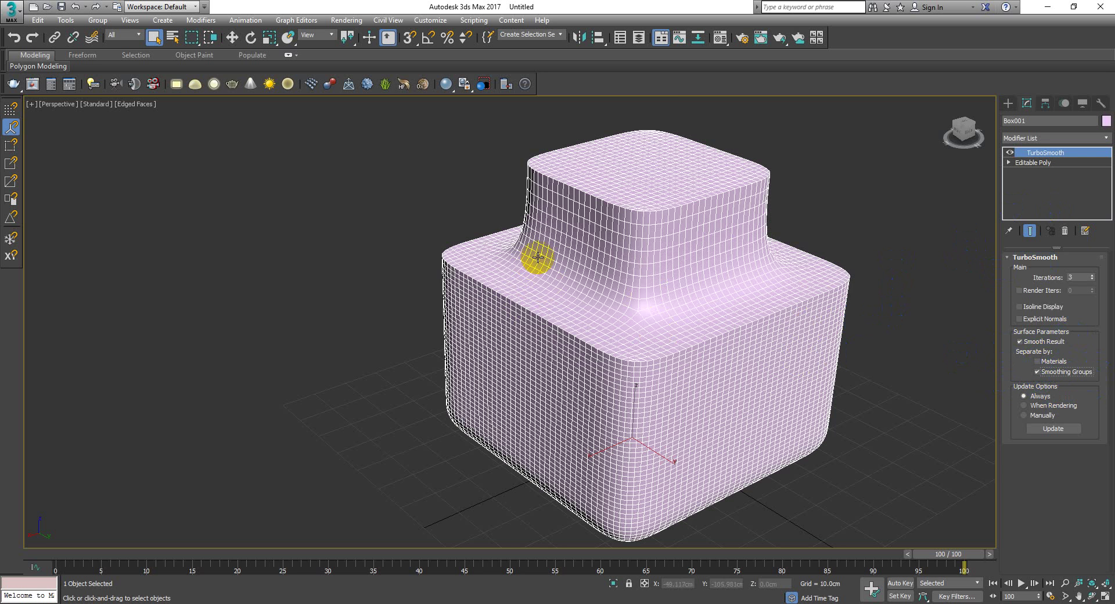
mouse_move(617, 259)
middle_mouse_down("alt")
mouse_move(629, 281)
mouse_move(622, 294)
middle_mouse_up("alt")
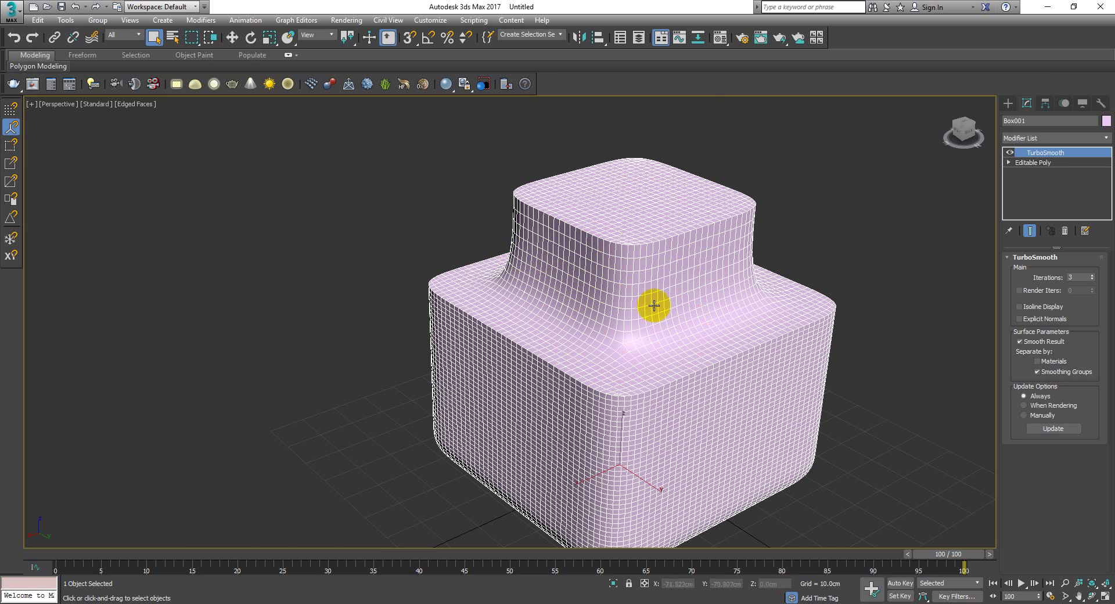
scroll(558, 311, "up", 2)
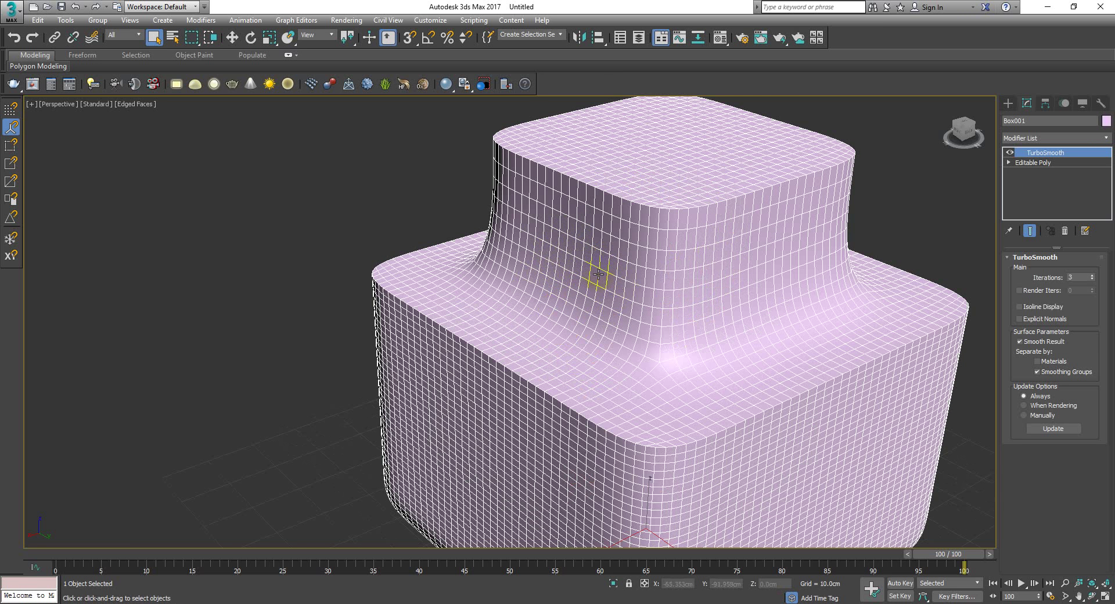
left_click(573, 311)
scroll(594, 295, "down", 1)
scroll(597, 294, "down", 1)
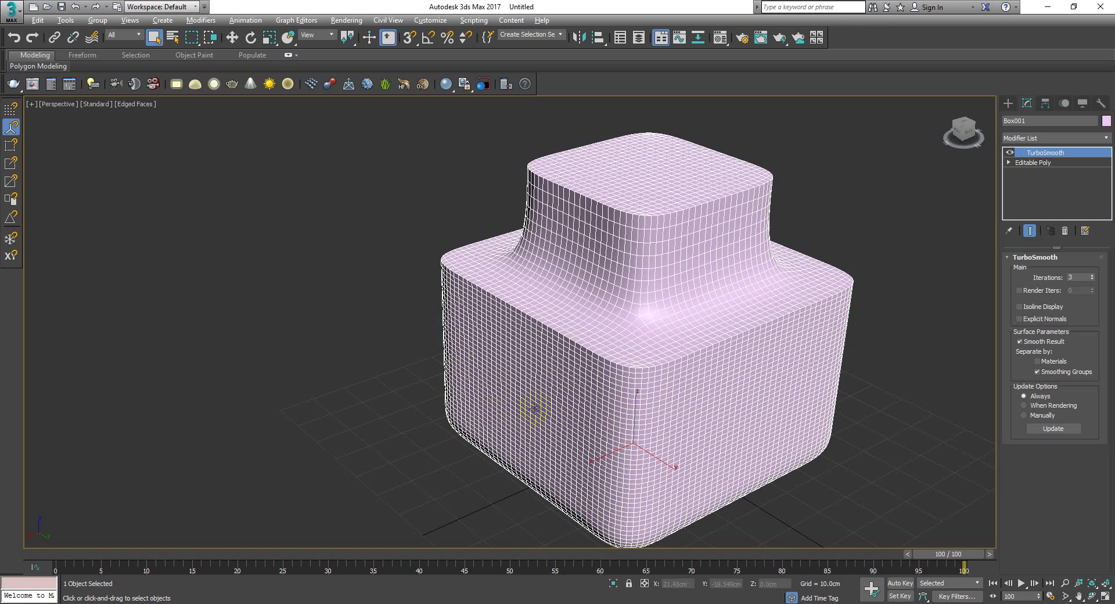
mouse_move(534, 409)
middle_mouse_down("alt")
mouse_move(553, 356)
mouse_move(703, 345)
mouse_move(567, 316)
middle_mouse_up("alt")
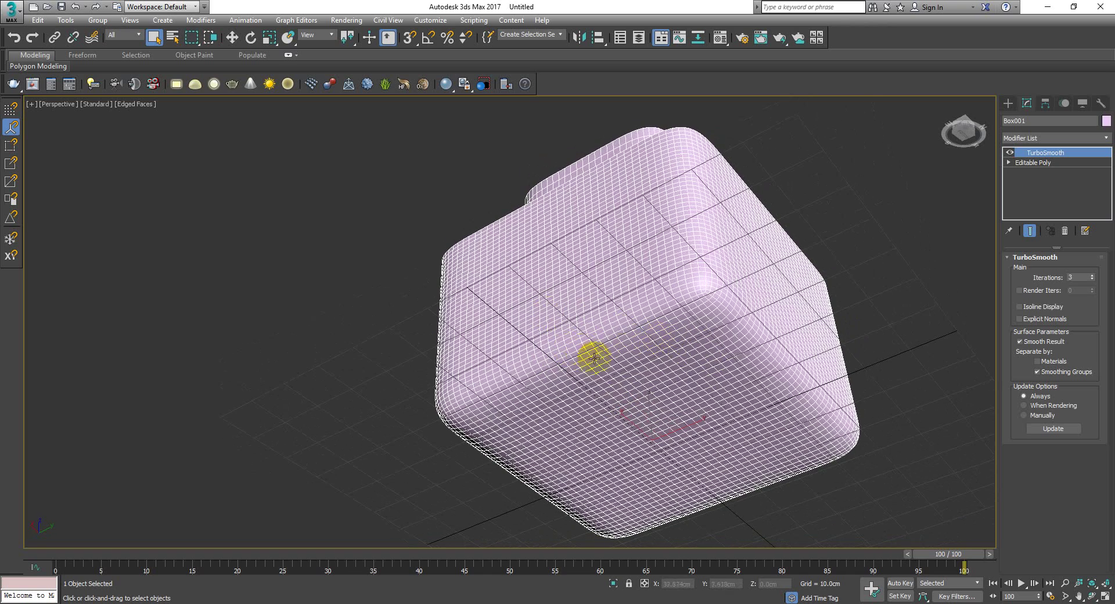
middle_click_drag(682, 269, 672, 351, "alt")
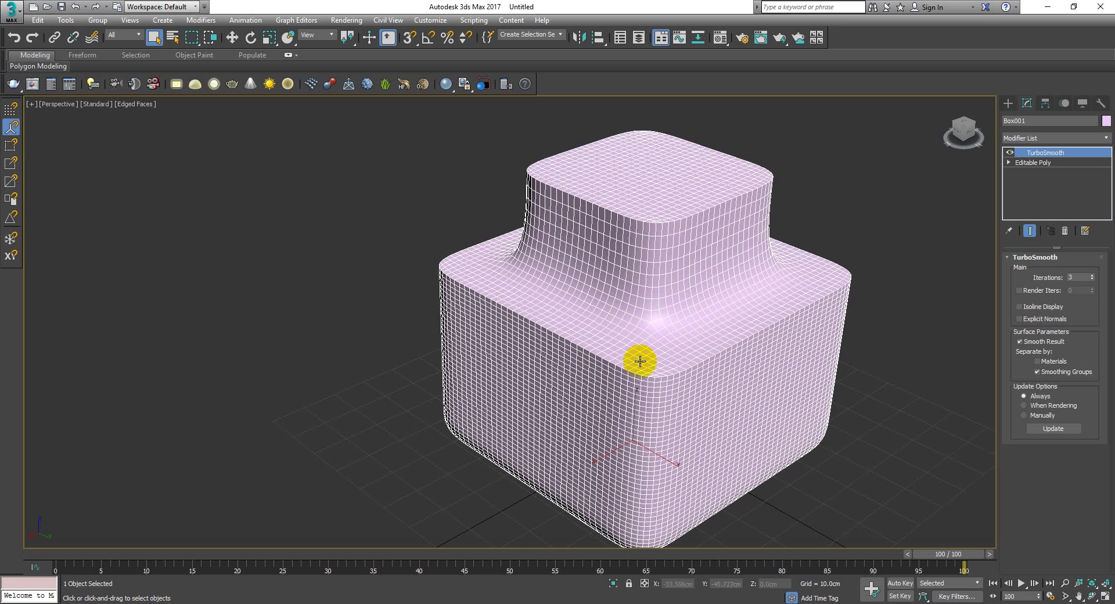
mouse_move(725, 314)
middle_mouse_down()
mouse_move(647, 325)
mouse_move(690, 296)
middle_mouse_up()
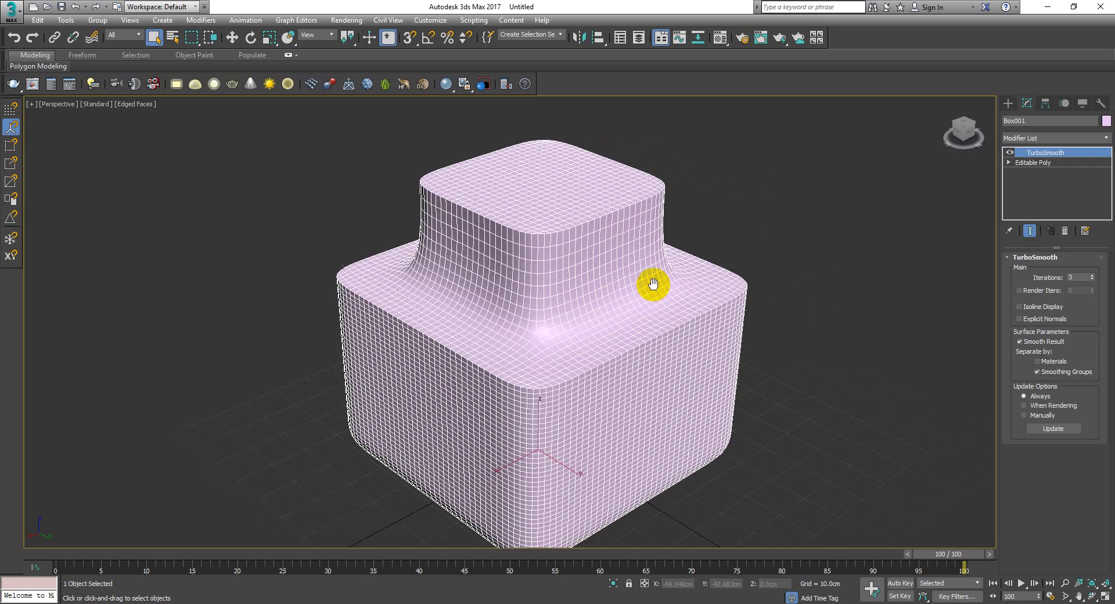